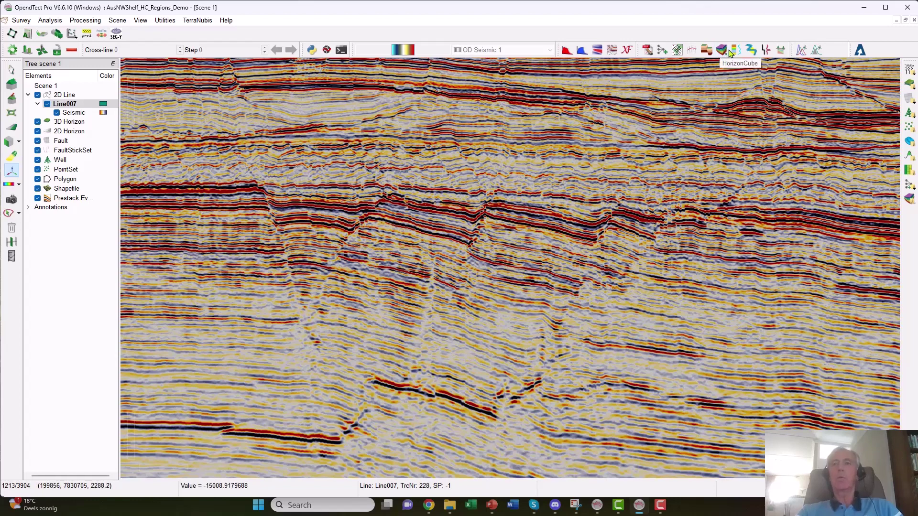
From the HorizonCube 2D control center, launch the single-line creator for Line007 with FFT3x12 steering.
left_click(722, 52)
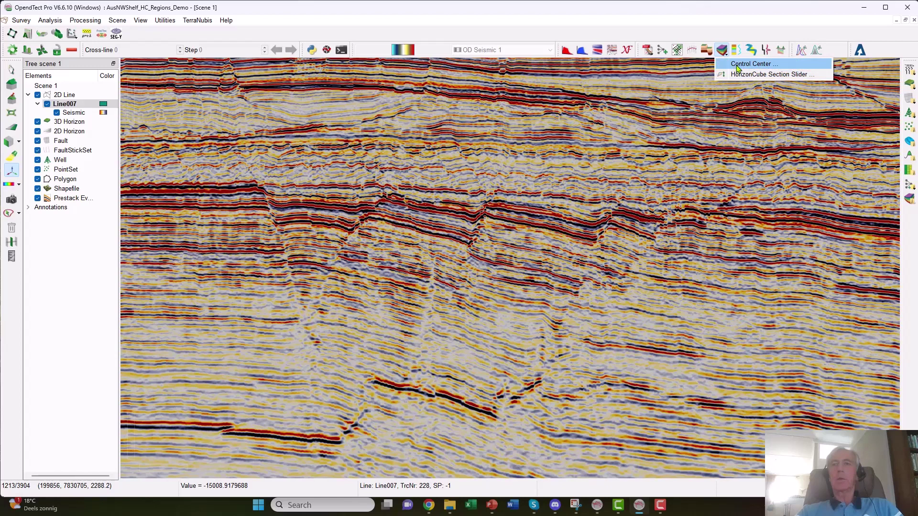
left_click(736, 64)
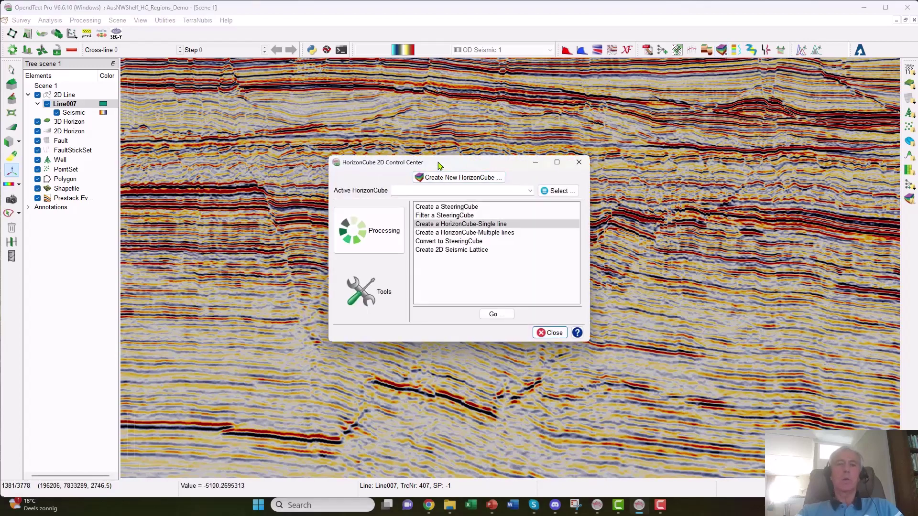
left_click_drag(440, 165, 204, 167)
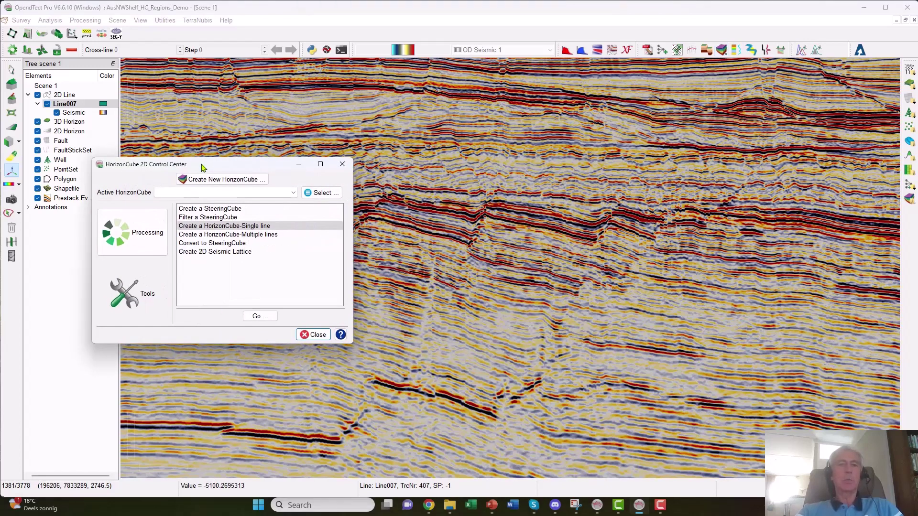
left_click(211, 227)
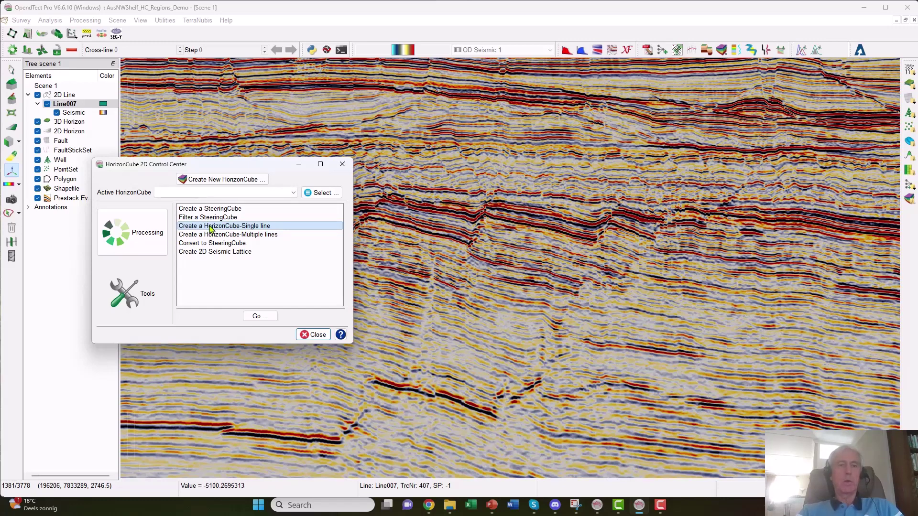
left_click(259, 316)
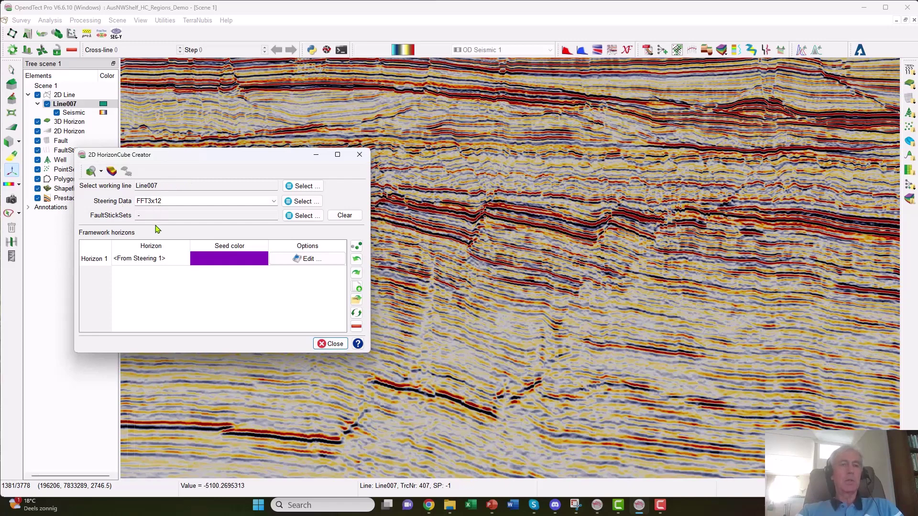
Add the 2D-Lines_faults fault stick set as a Forbid Cross boundary.
left_click(312, 216)
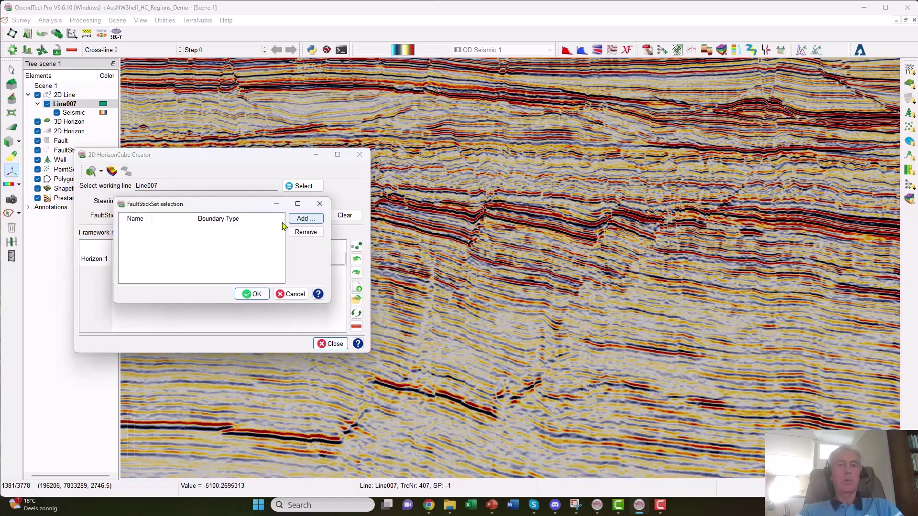
left_click(310, 220)
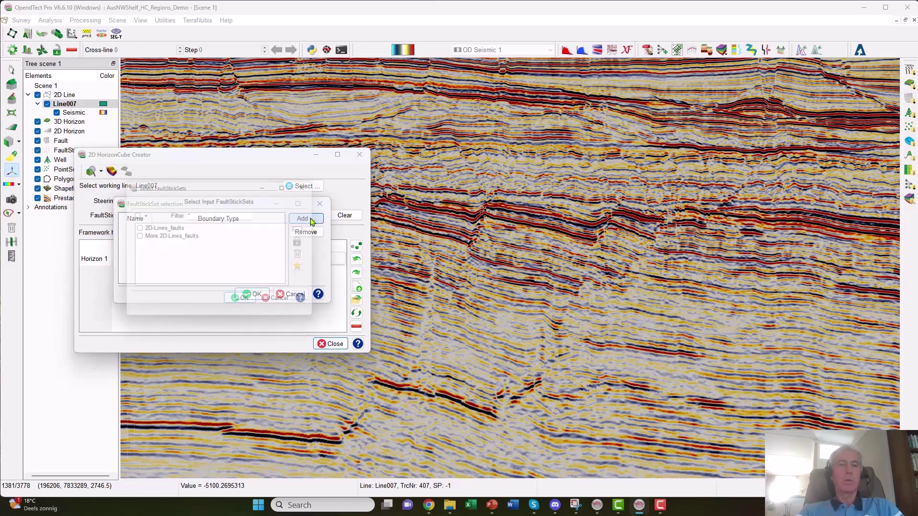
left_click(161, 228)
left_click(245, 306)
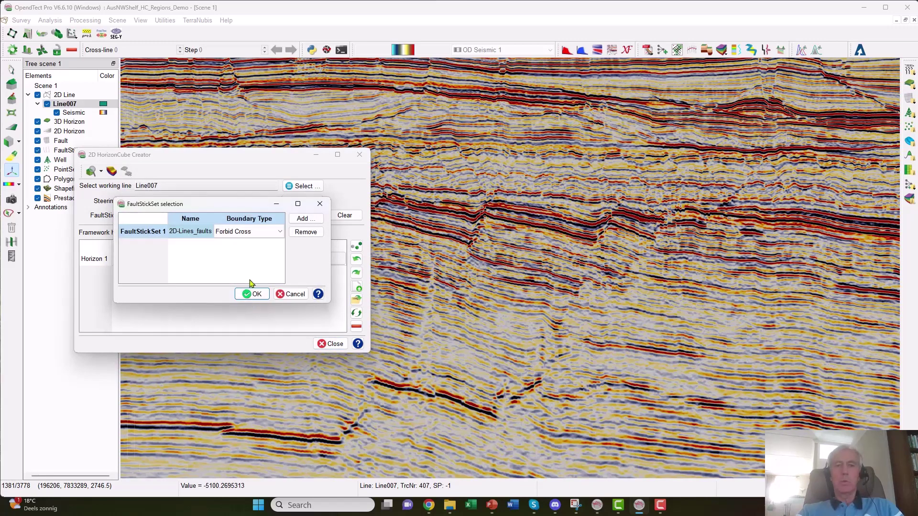
left_click(253, 294)
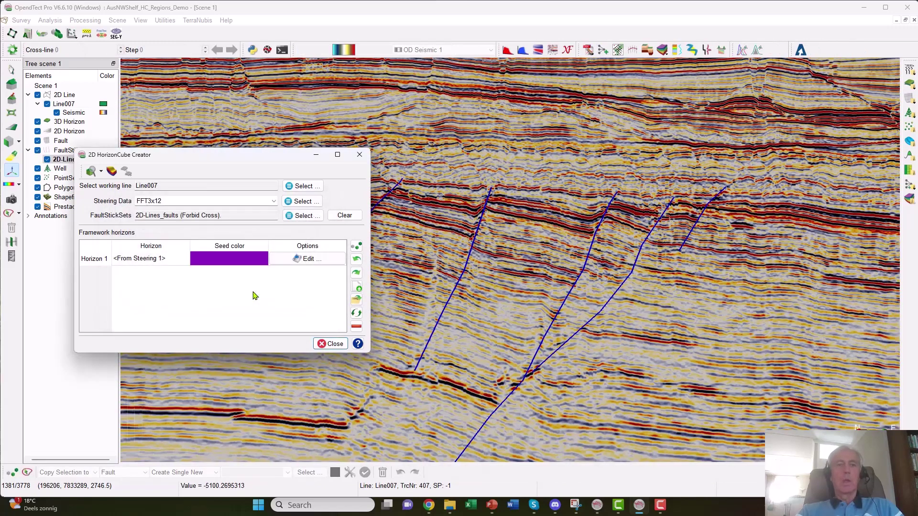
Move the creator and control center aside and set Horizon 1's seed colour to yellow.
left_click_drag(226, 156, 160, 289)
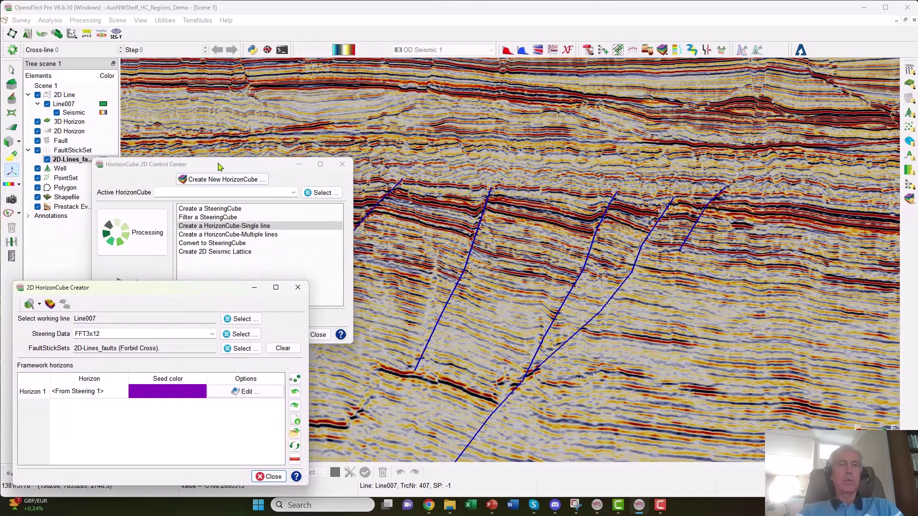
left_click(219, 166)
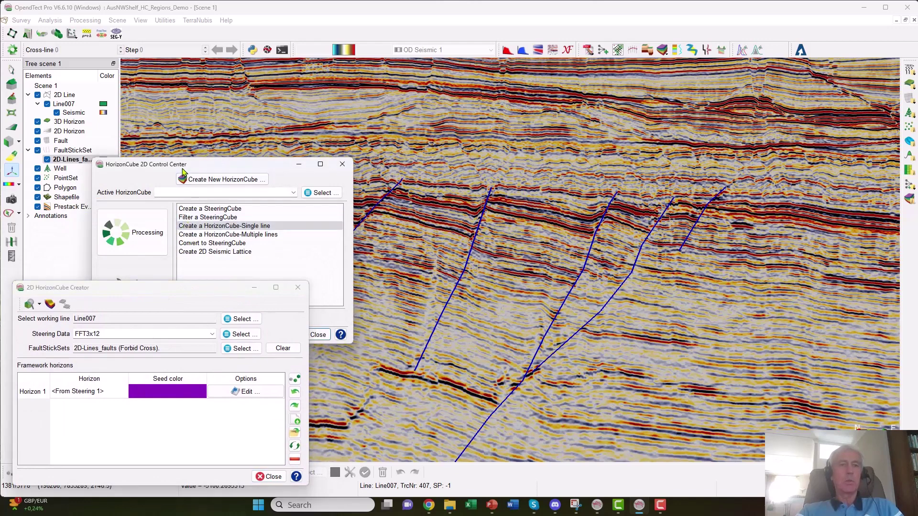
left_click_drag(184, 166, 95, 294)
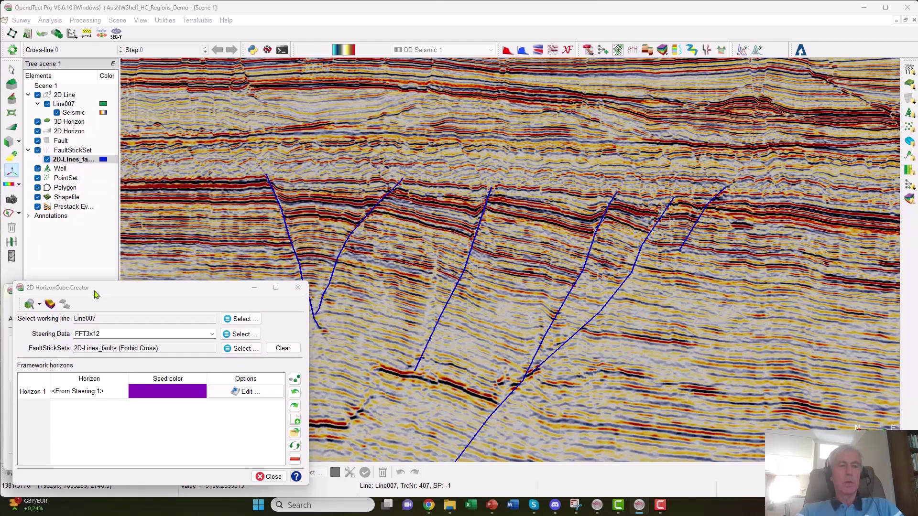
double_click(167, 393)
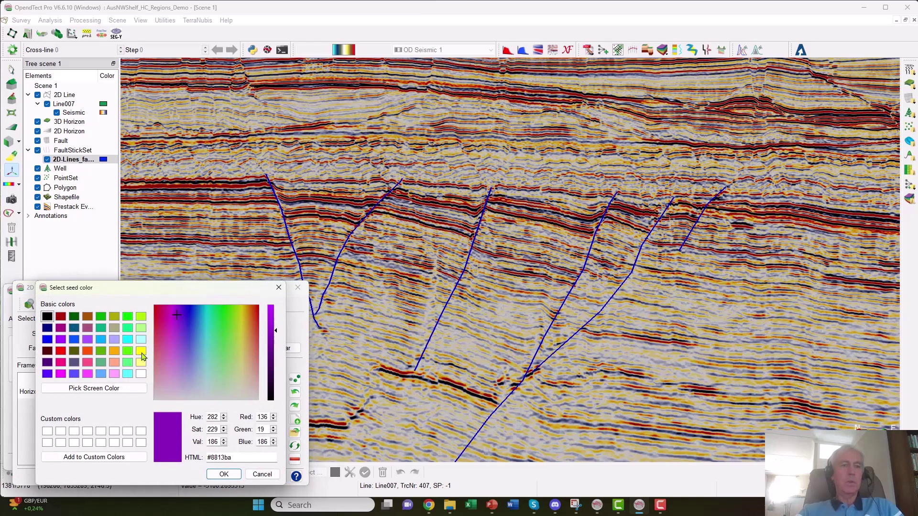
left_click(142, 356)
left_click(224, 475)
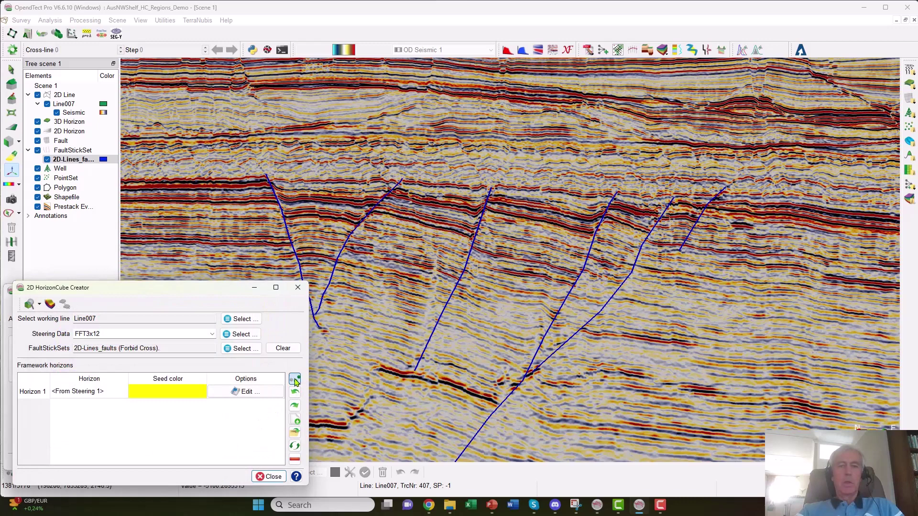
Pick yellow Horizon 1 seeds on one reflector in each fault block, right to left.
left_click(781, 205)
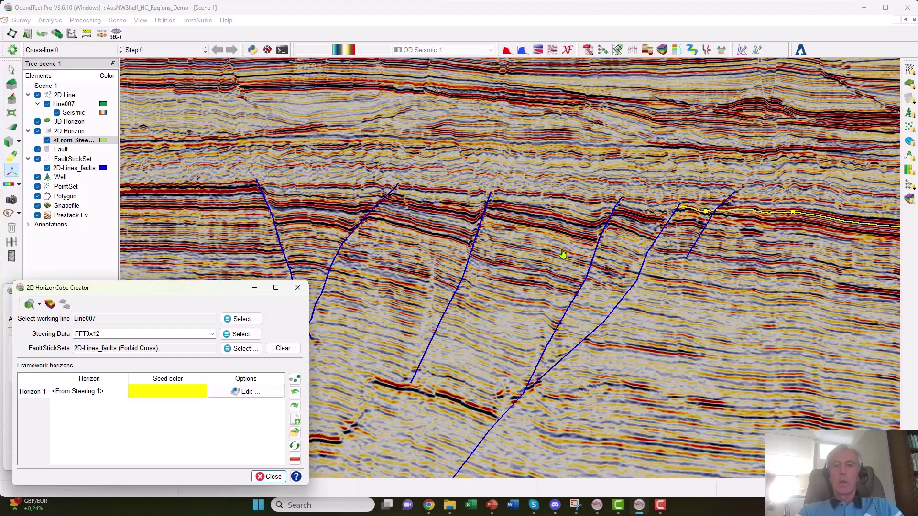
left_click(296, 379)
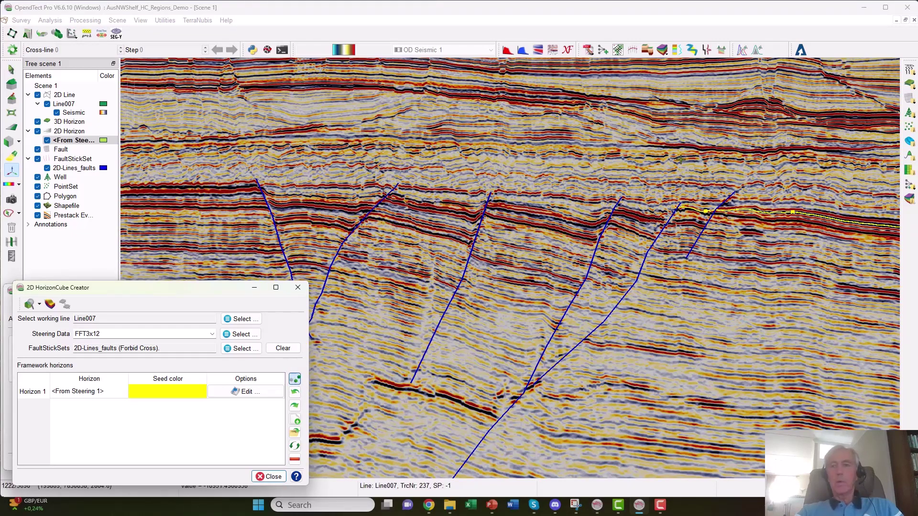
left_click(651, 216)
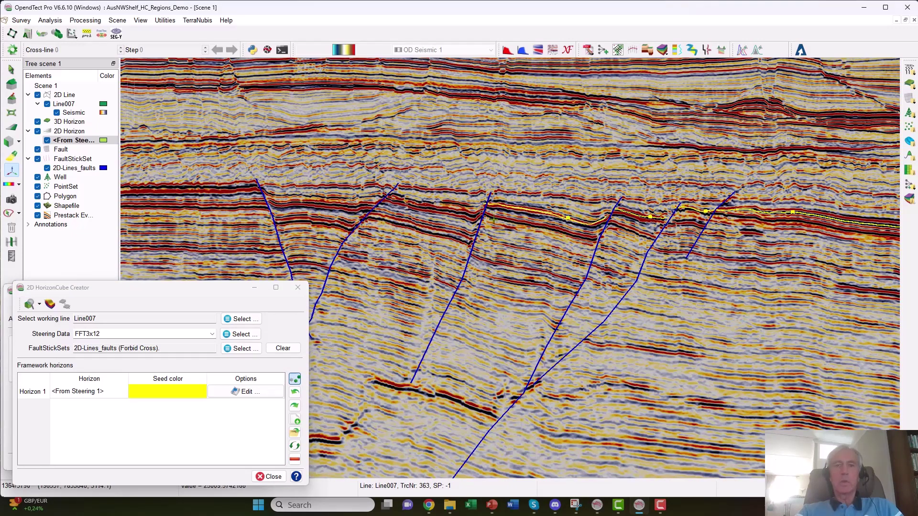
left_click(466, 211)
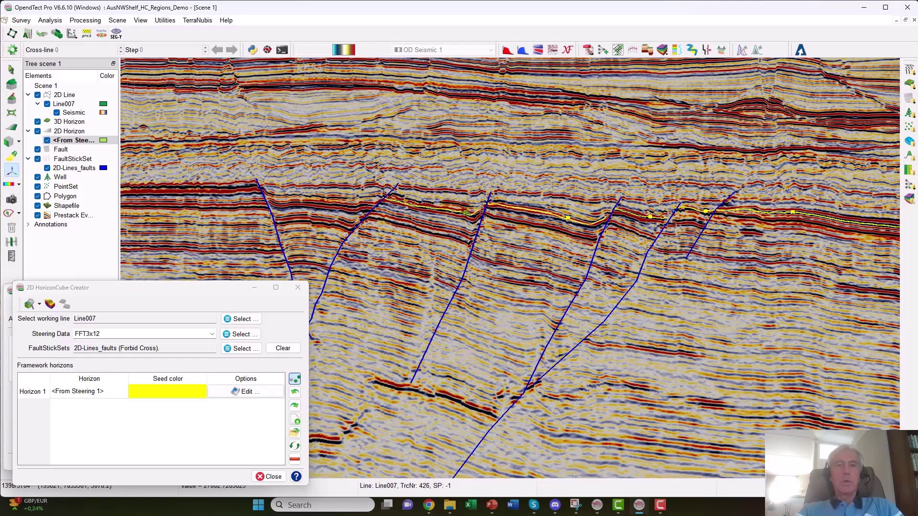
left_click(357, 205)
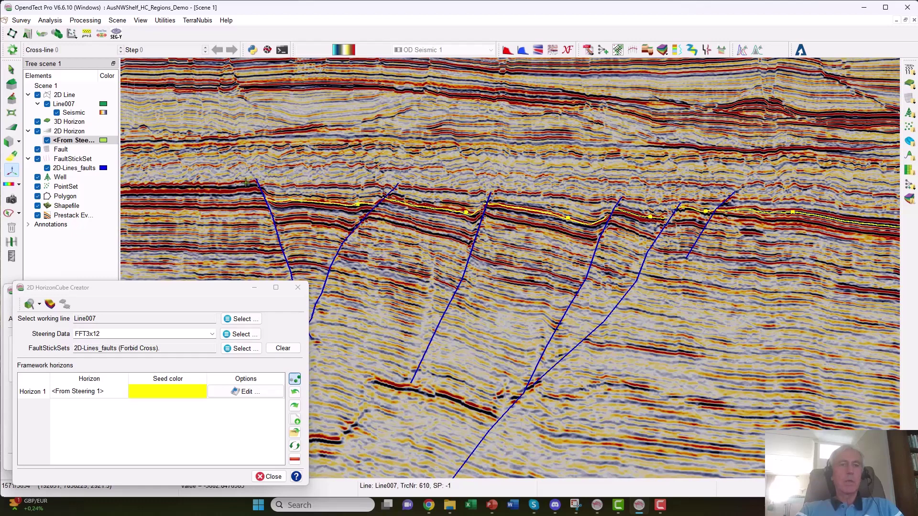
left_click(246, 183)
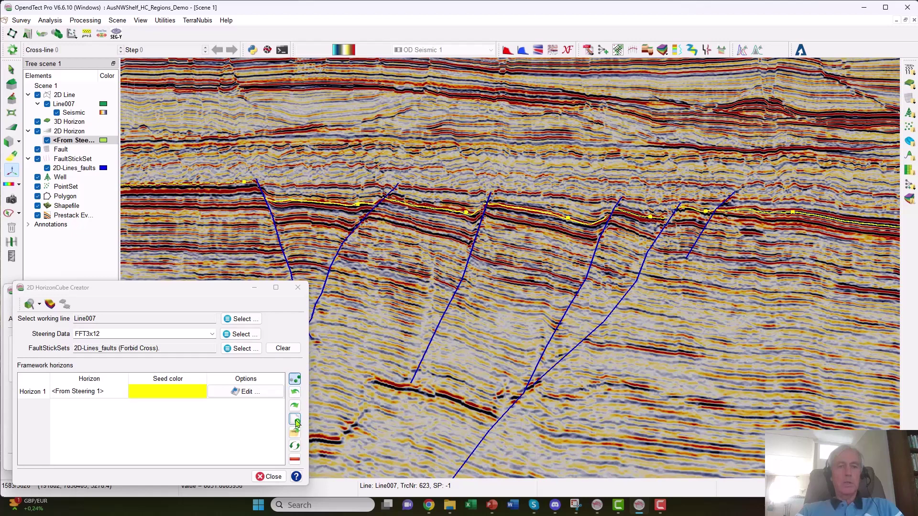
Add Horizon 2 with bright green seeds and place its first seed on a deeper reflector.
left_click(295, 420)
left_click(180, 406)
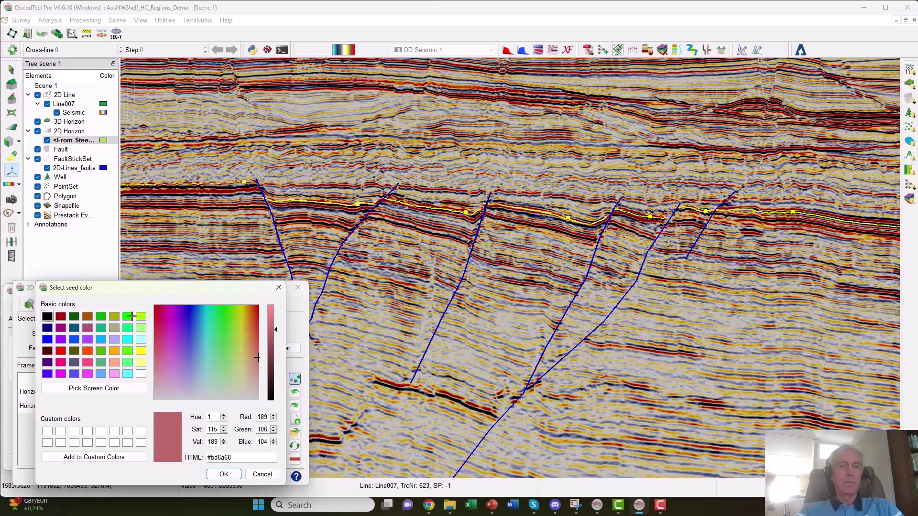
left_click(128, 317)
left_click(224, 474)
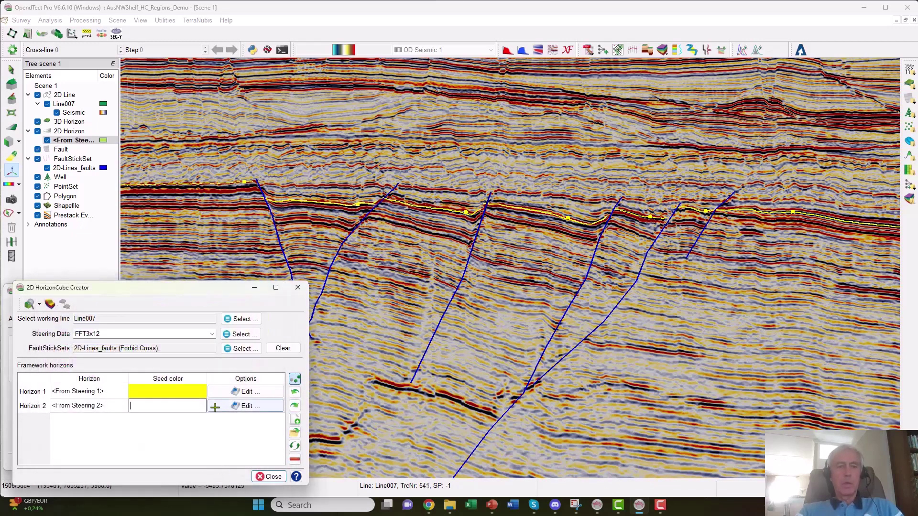
left_click(267, 419)
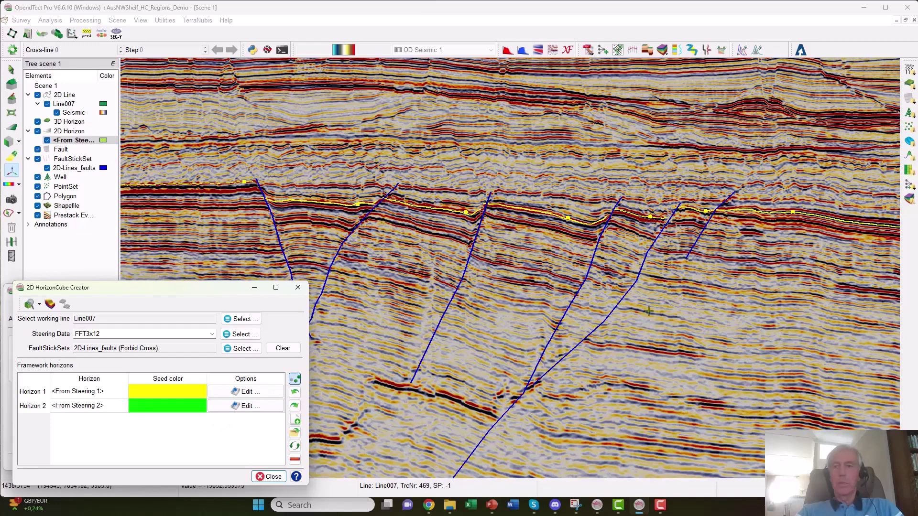
left_click(736, 261)
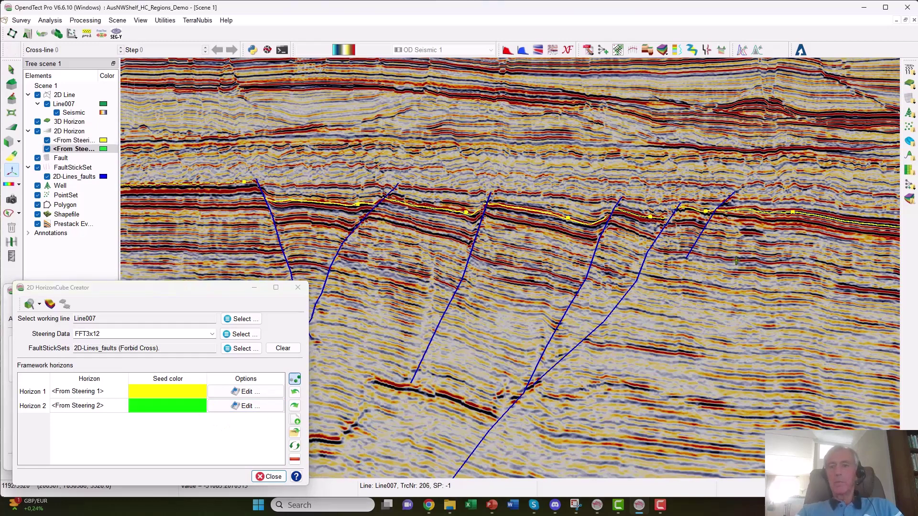
Add three green Horizon 2 seeds leftward across the middle fault blocks.
left_click(671, 252)
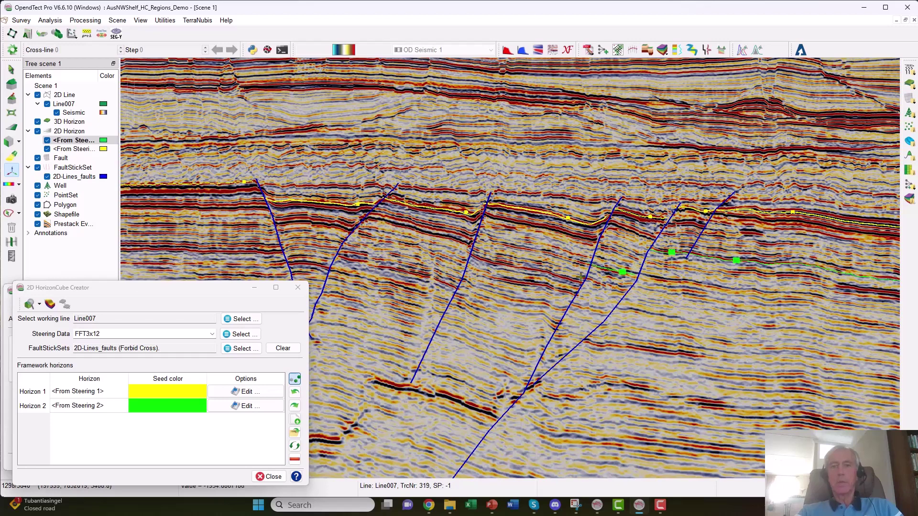
left_click(570, 279)
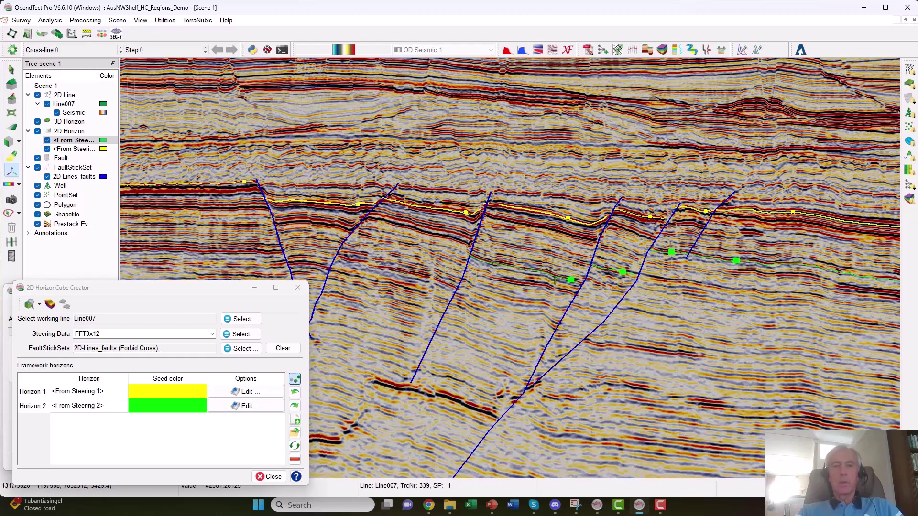
left_click(446, 284)
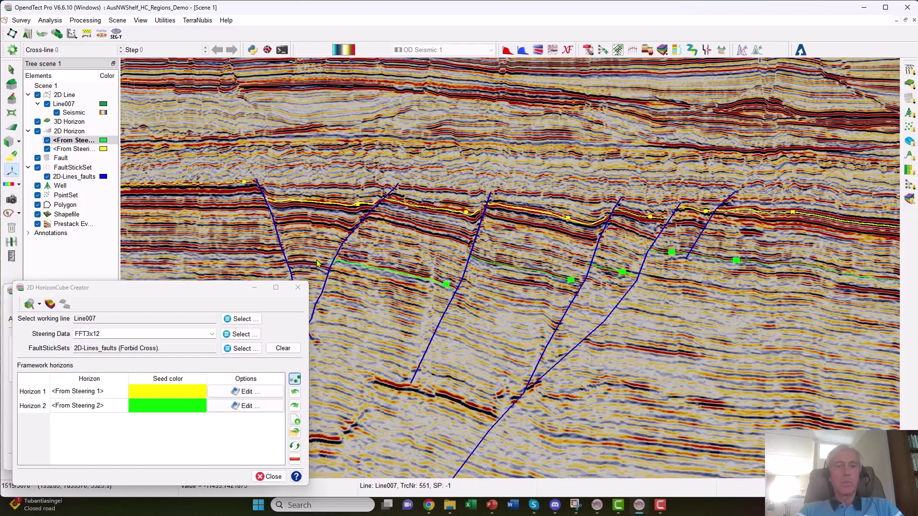
Review the picked seed list, then resume picking and add another seed further left.
left_click(293, 382)
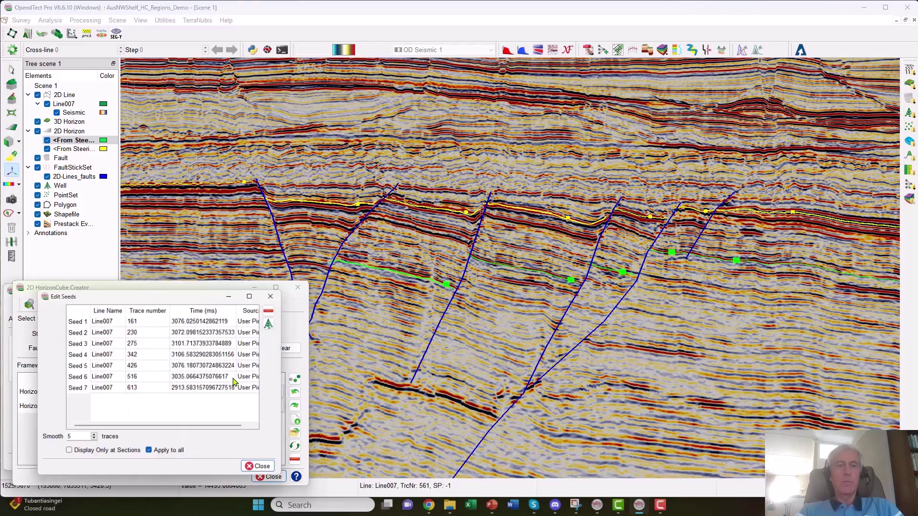
left_click(263, 471)
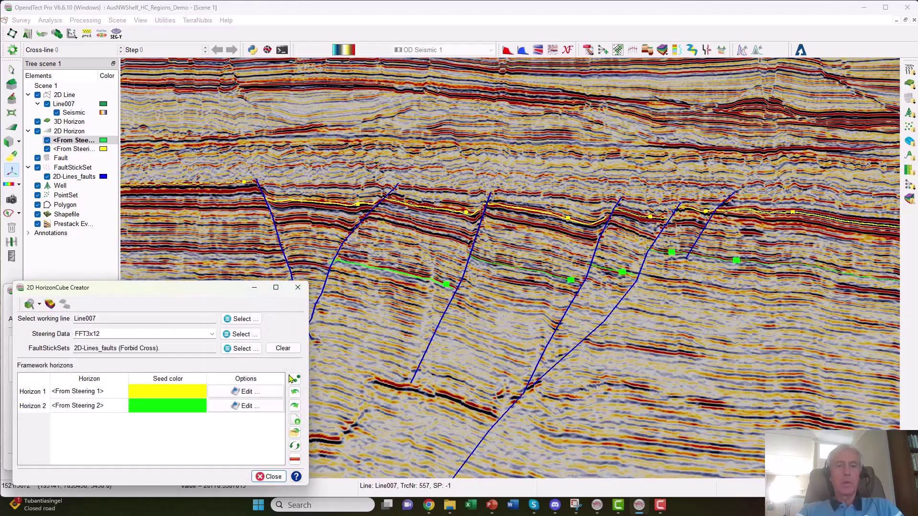
left_click(293, 379)
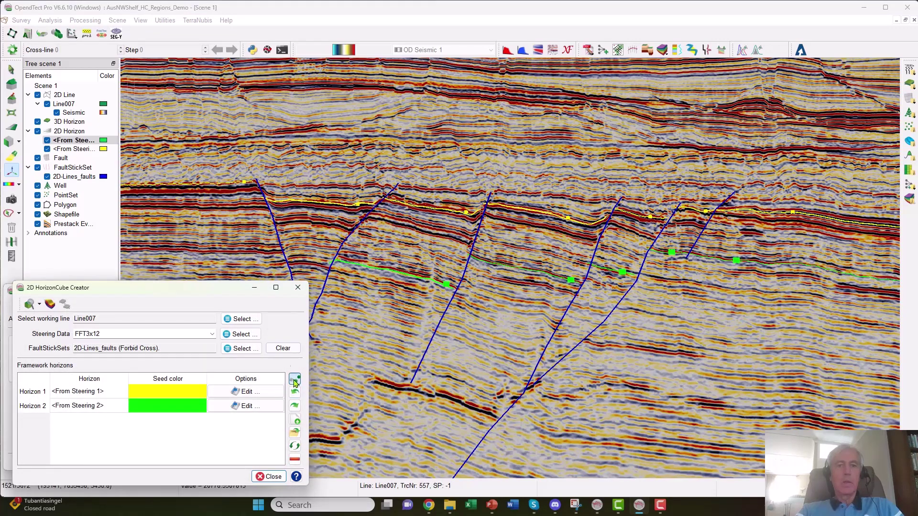
left_click(320, 265)
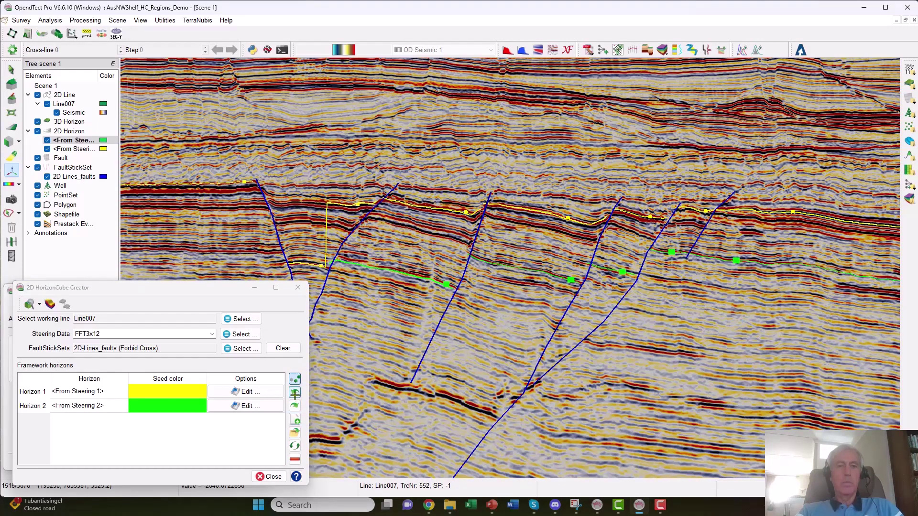
Undo the stray yellow seed and keep green as Horizon 2's seed colour.
left_click(294, 393)
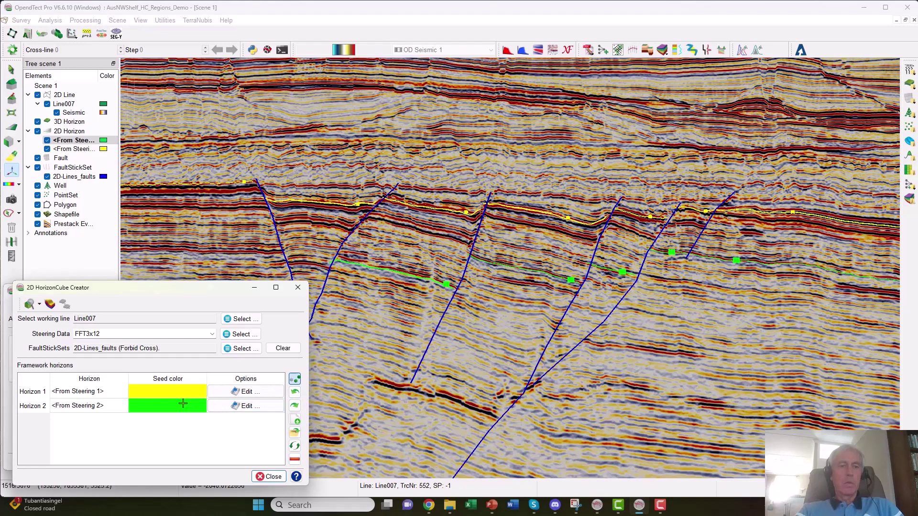
left_click(183, 404)
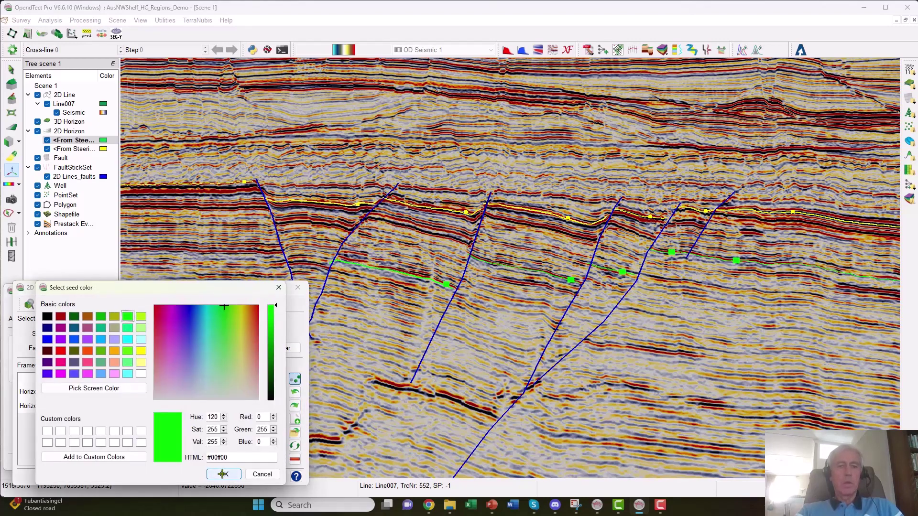
left_click(223, 474)
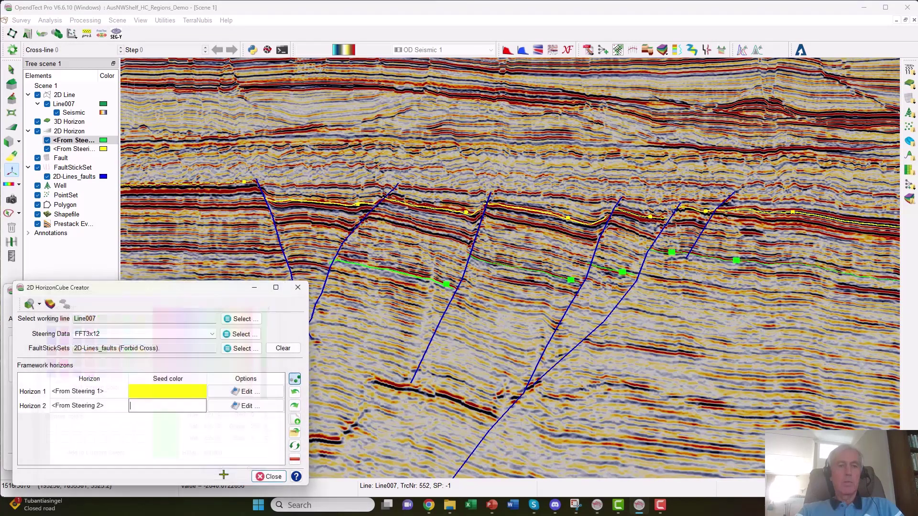
Add two green seeds across the leftmost faults and open the HorizonCube calculation settings.
left_click(316, 265)
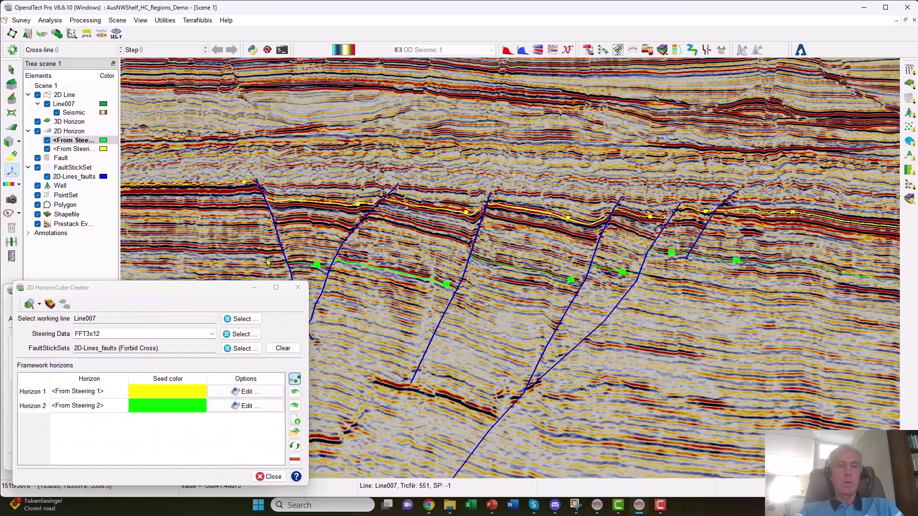
left_click(251, 251)
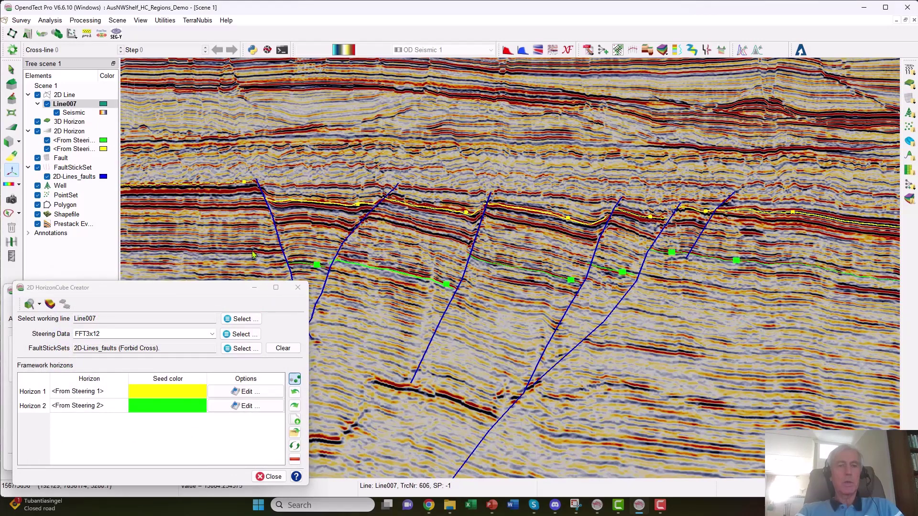
left_click(295, 386)
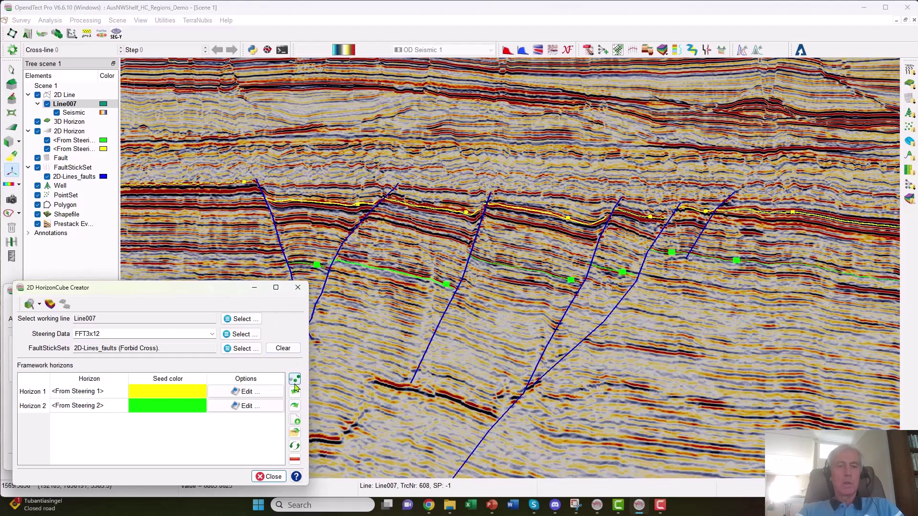
left_click(234, 252)
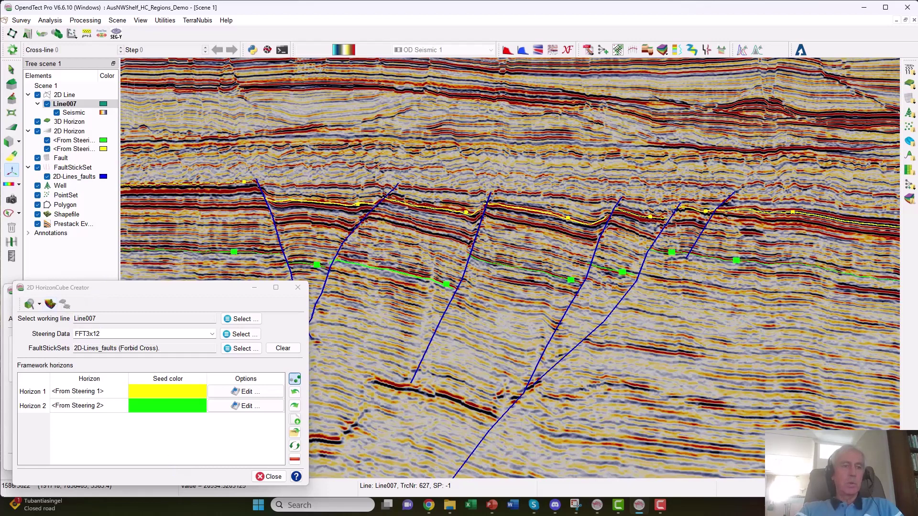
left_click(49, 304)
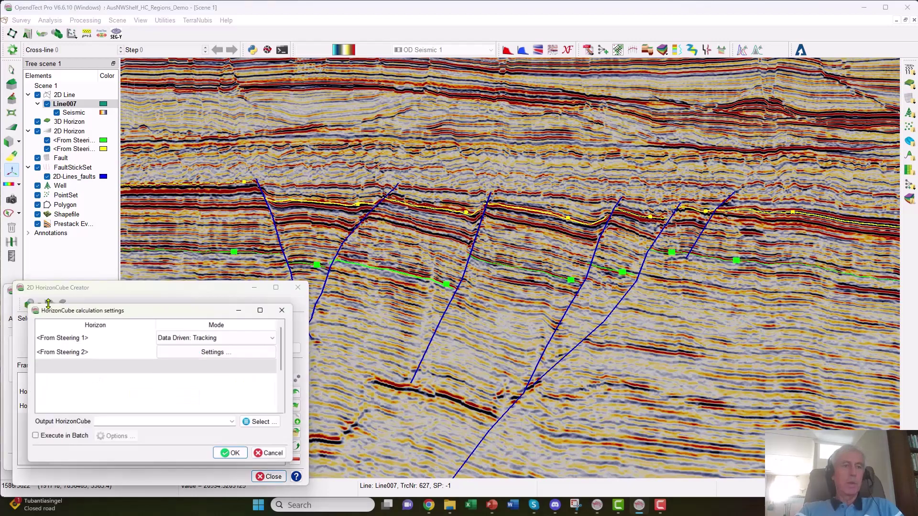
Name the output HorizonCube hc_0001_test and run the calculation.
left_click(106, 423)
type("hc_0001")
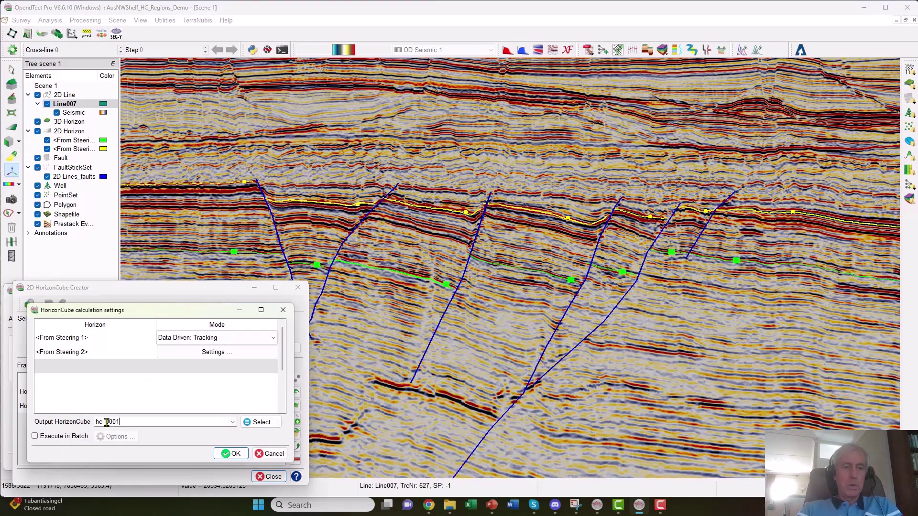
type("_test")
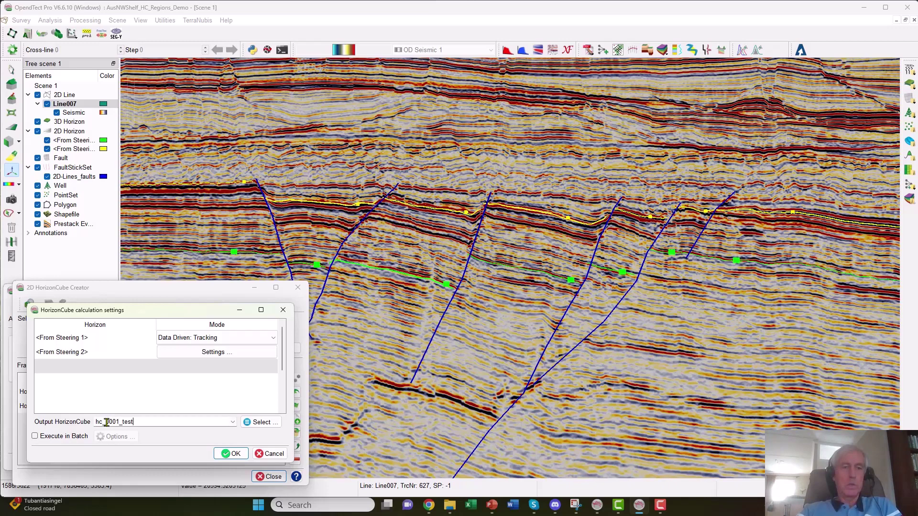
left_click(233, 455)
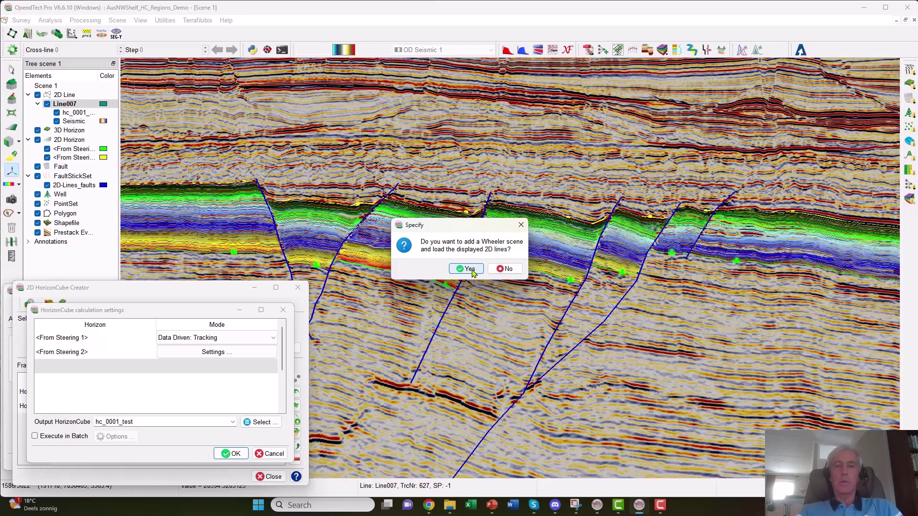
Add a Wheeler scene for hc_0001_test, zoom into it, and maximize Scene 1.
left_click(467, 269)
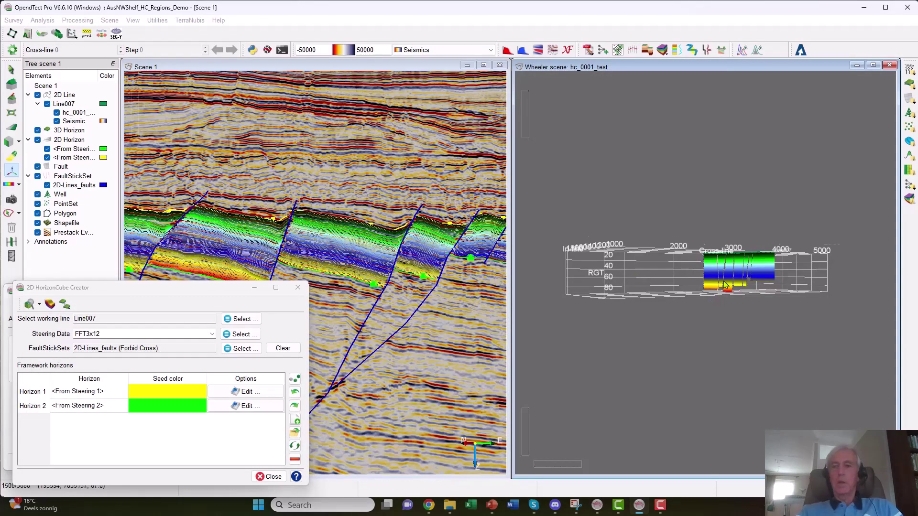
scroll(724, 283, "up", 5)
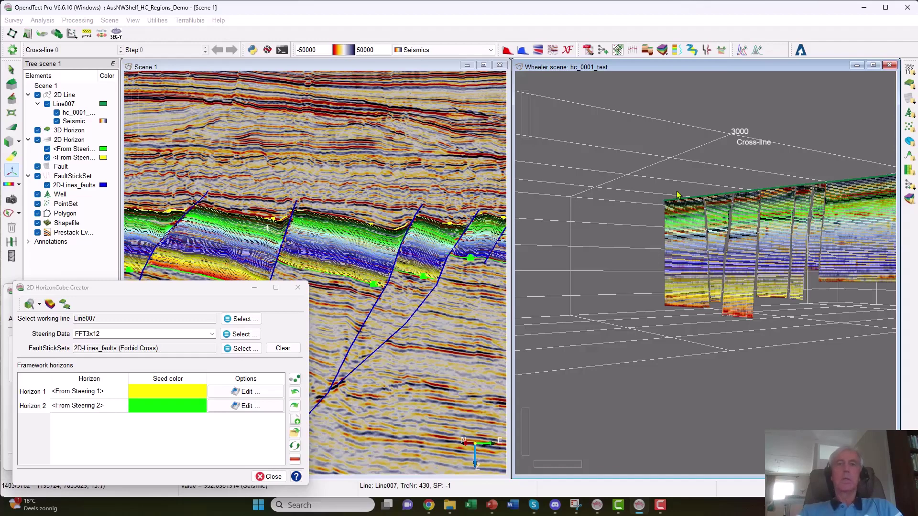
left_click(483, 65)
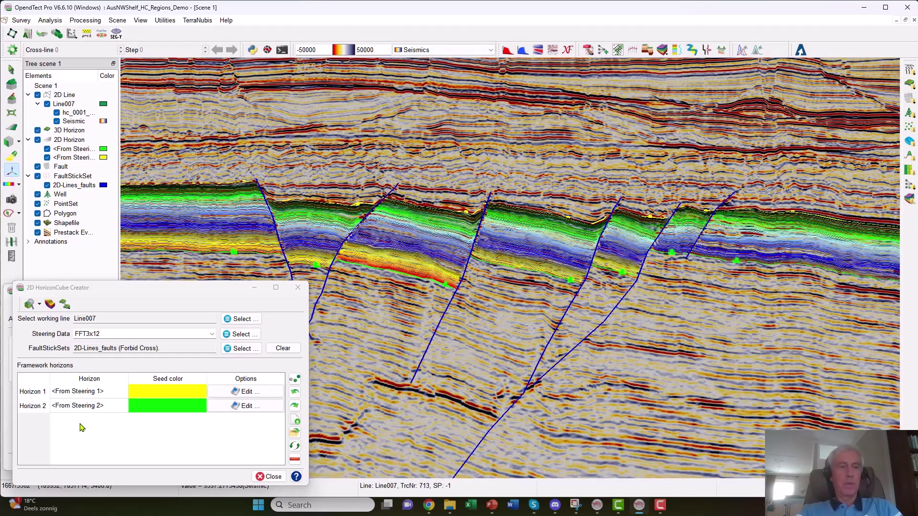
Open Correlate HorizonCube Regions for the current line and move the window aside.
left_click(64, 305)
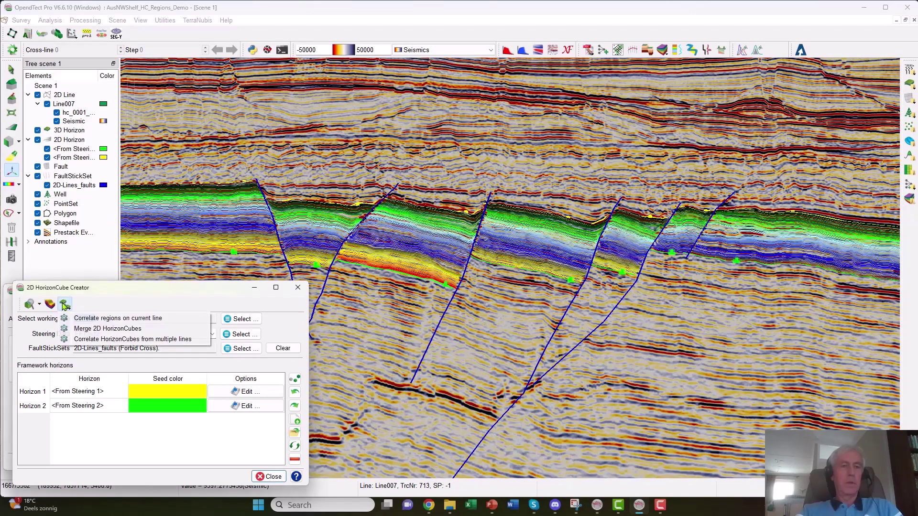
left_click(105, 320)
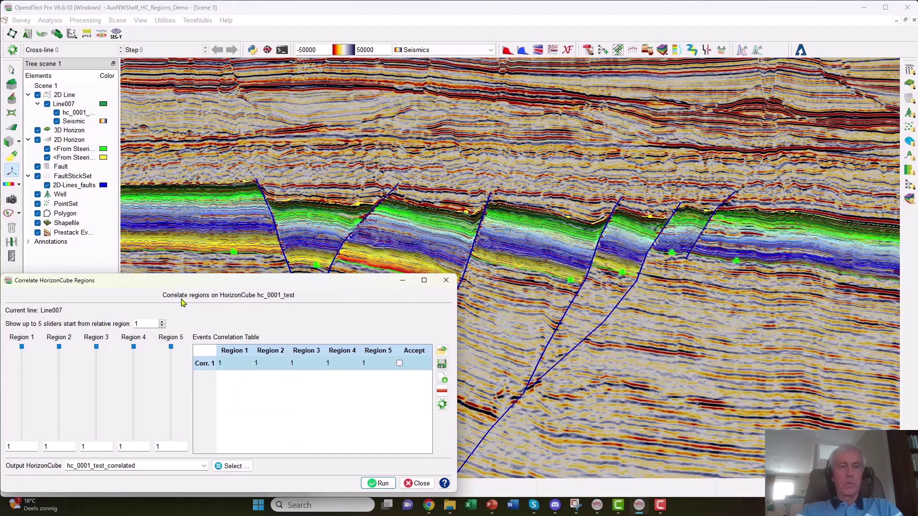
left_click_drag(186, 285, 410, 292)
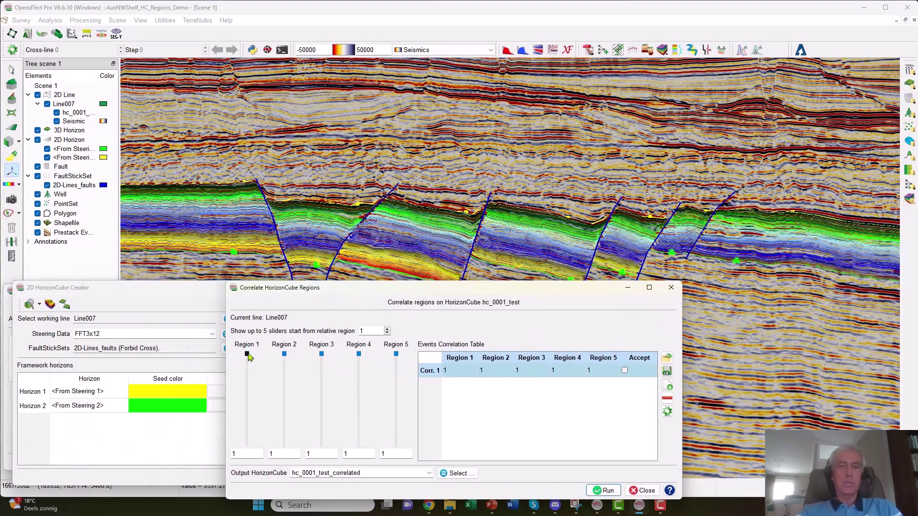
Shift regions 1–5 to 14, 19, 26, 23 and 31, then start sliders from region 3.
left_click_drag(248, 355, 248, 375)
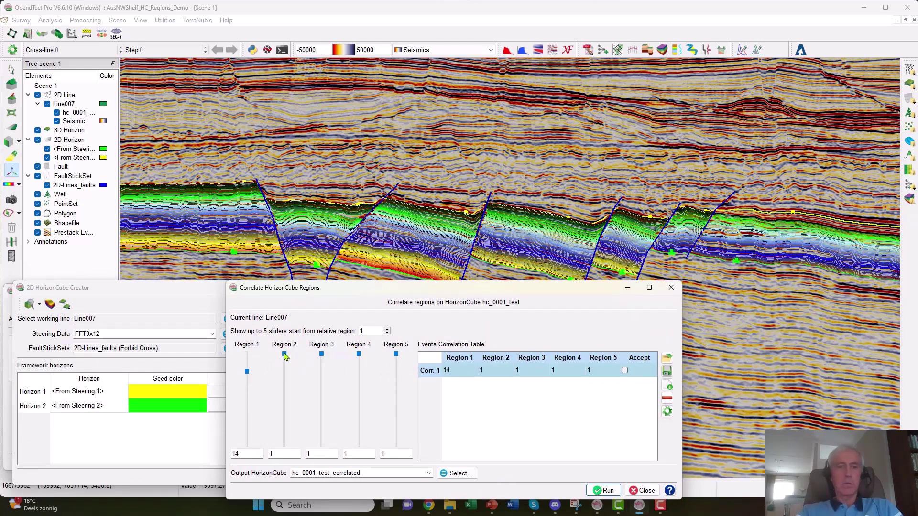
left_click_drag(285, 355, 283, 390)
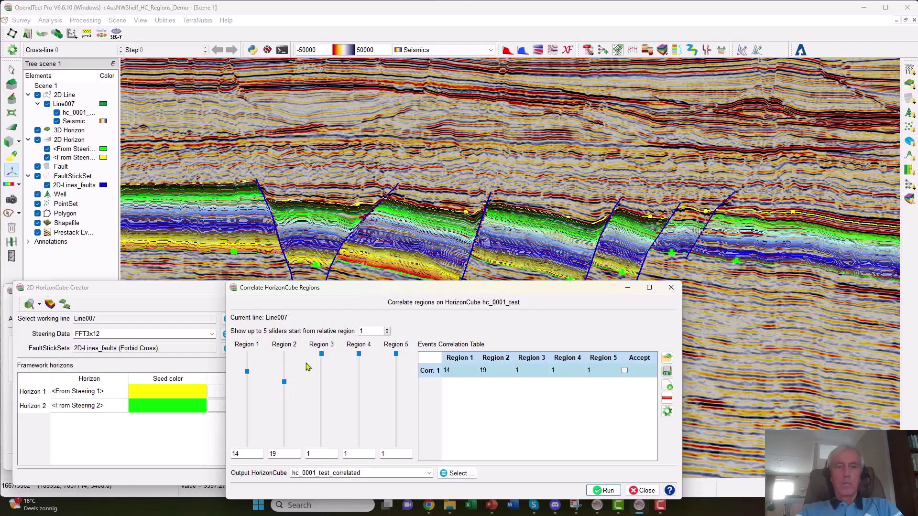
left_click_drag(324, 358, 322, 383)
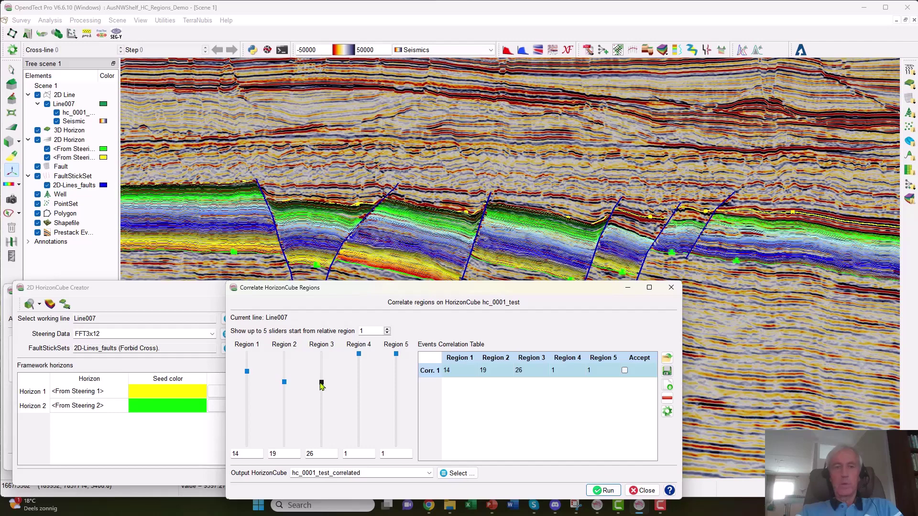
left_click_drag(359, 356, 355, 382)
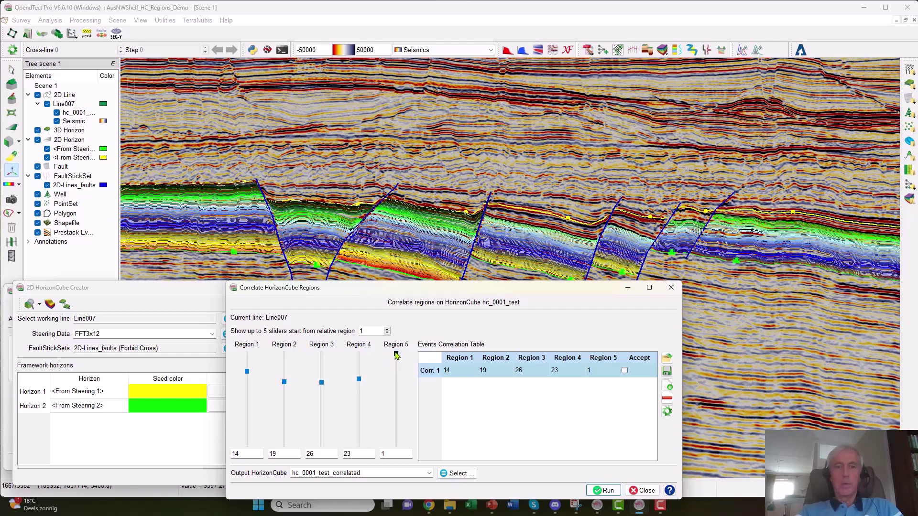
left_click_drag(396, 355, 395, 380)
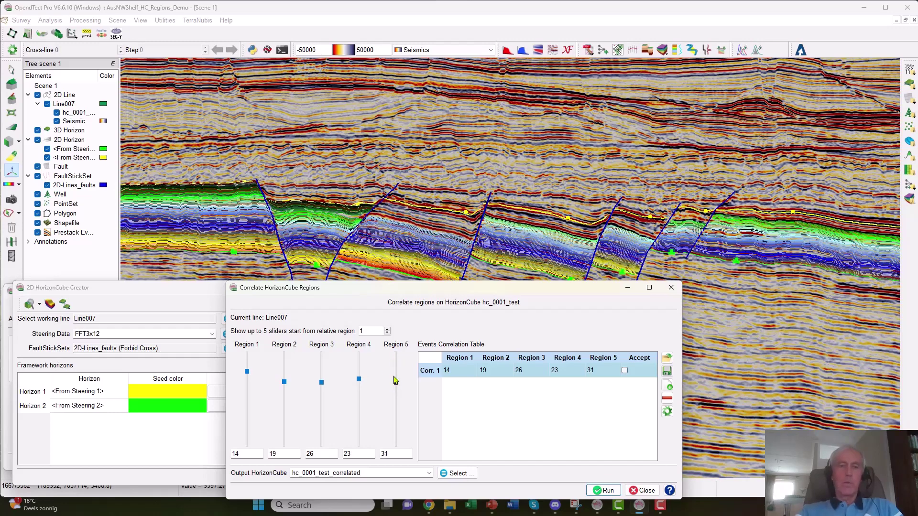
left_click(387, 330)
Show regions 3 to 7, then align Region 6 to event 28 and Region 7 to event 32.
left_click(387, 329)
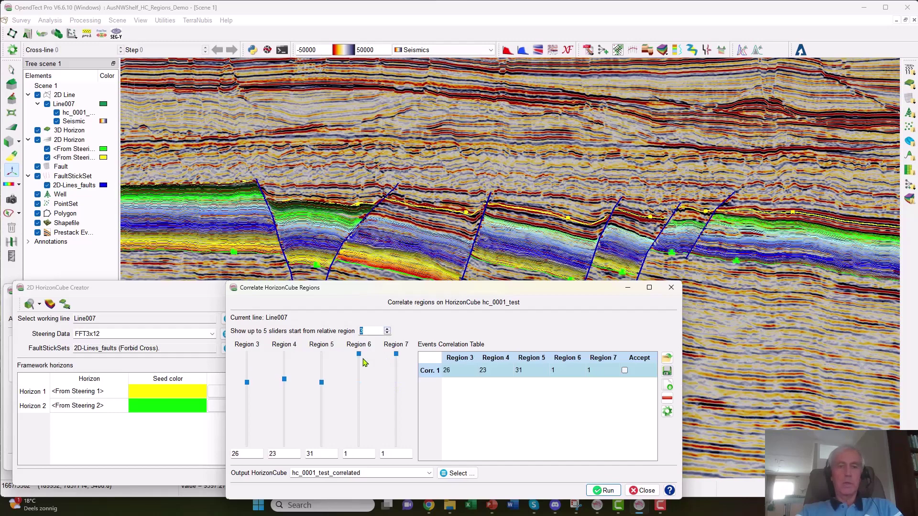
left_click_drag(360, 358, 365, 388)
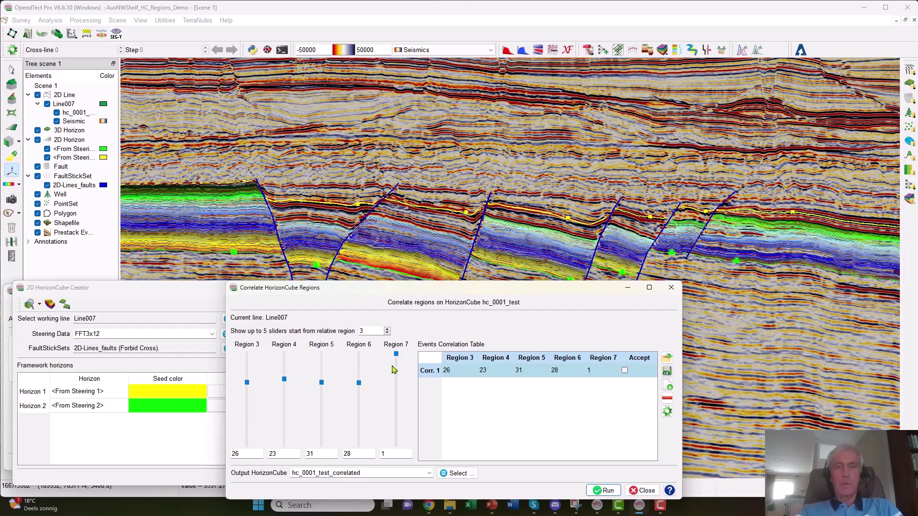
left_click_drag(396, 358, 403, 390)
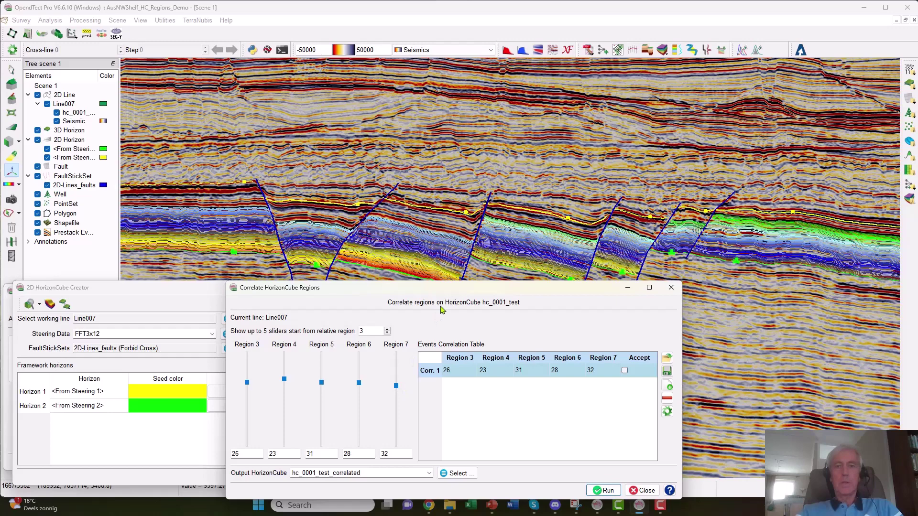
left_click_drag(454, 294, 422, 252)
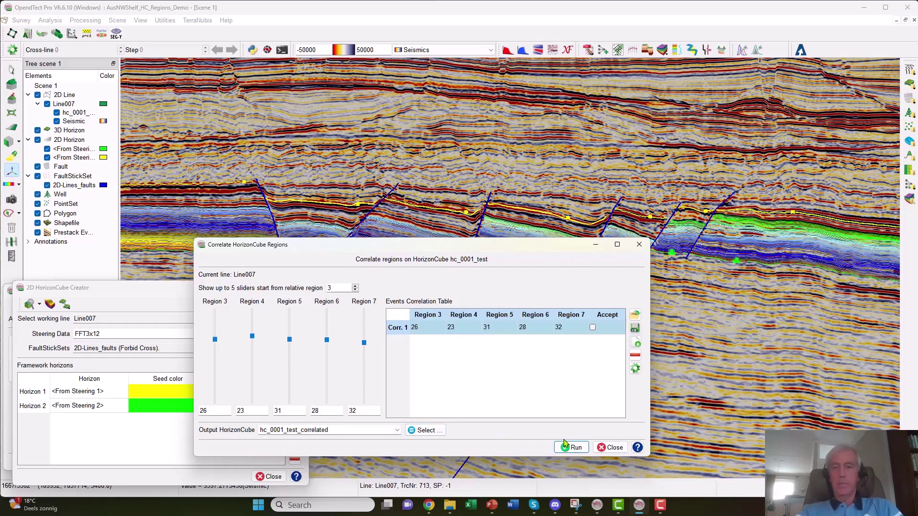
Merge into hc_0001_test_correlated, display it on Line007, and close the correlation window.
left_click(578, 449)
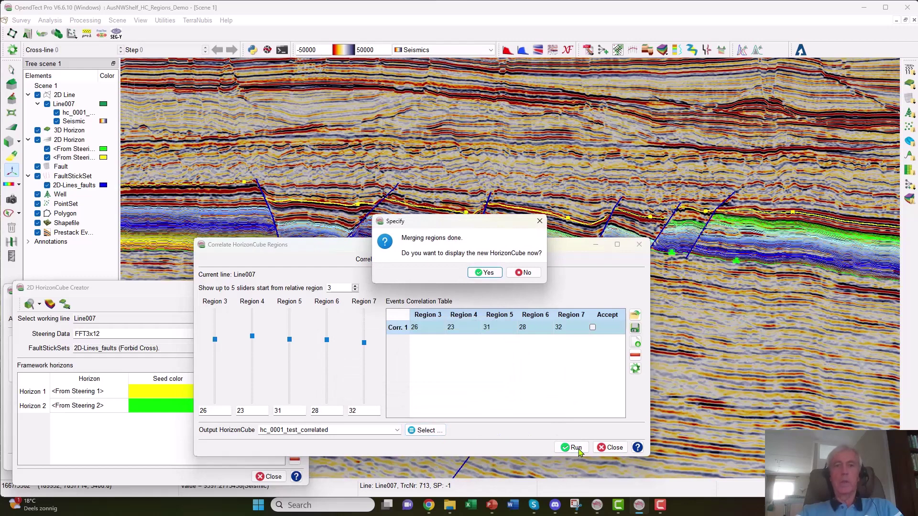
left_click(487, 274)
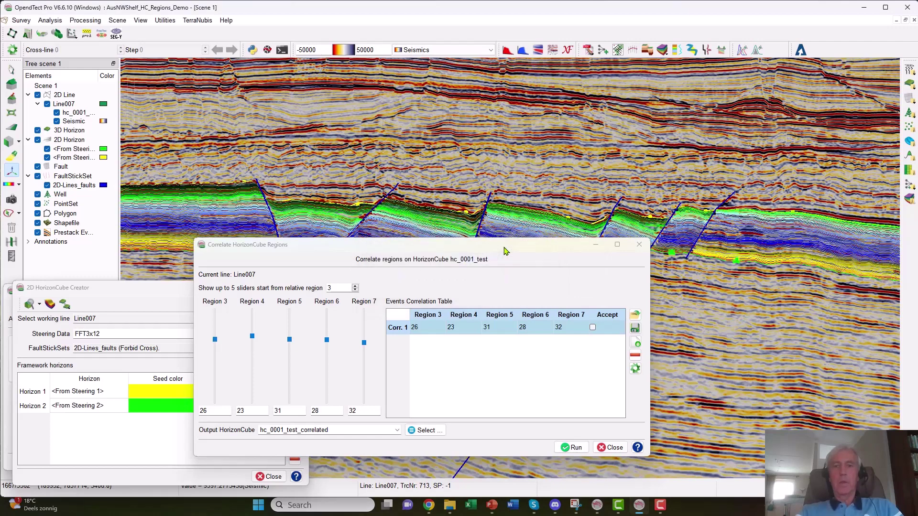
left_click_drag(506, 251, 486, 368)
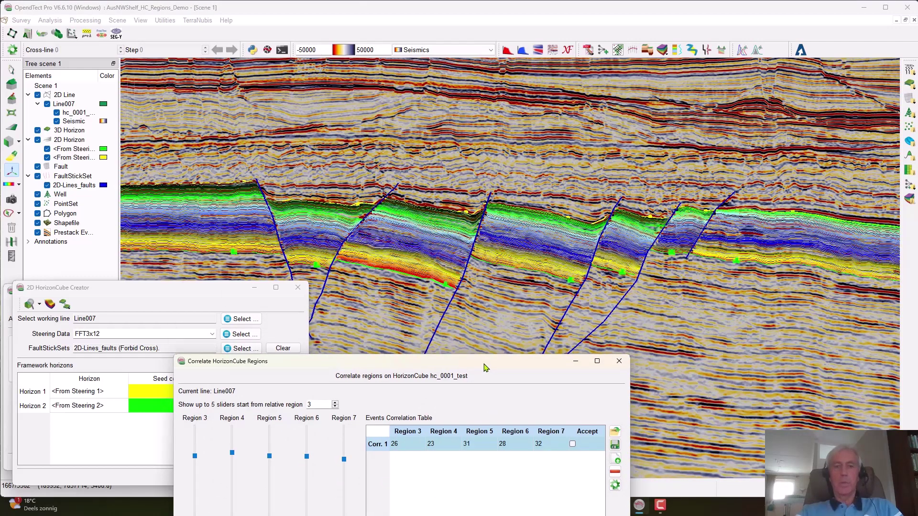
left_click_drag(485, 368, 427, 216)
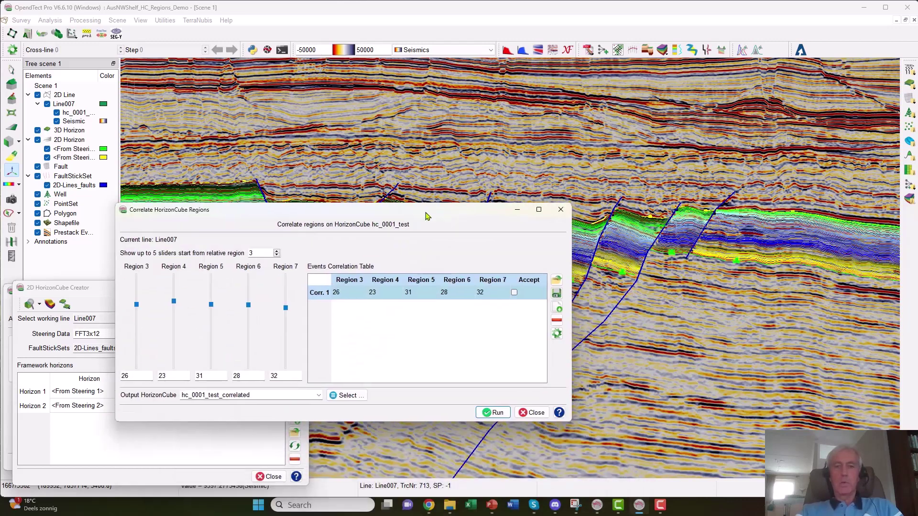
left_click(534, 413)
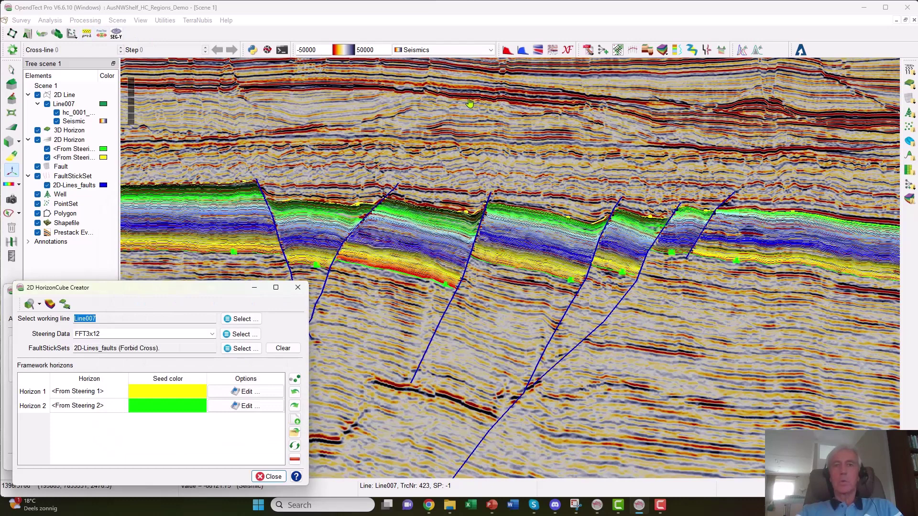
Tile Scene 1 above the Wheeler scene vertically, then rotate the Wheeler scene view.
left_click(141, 22)
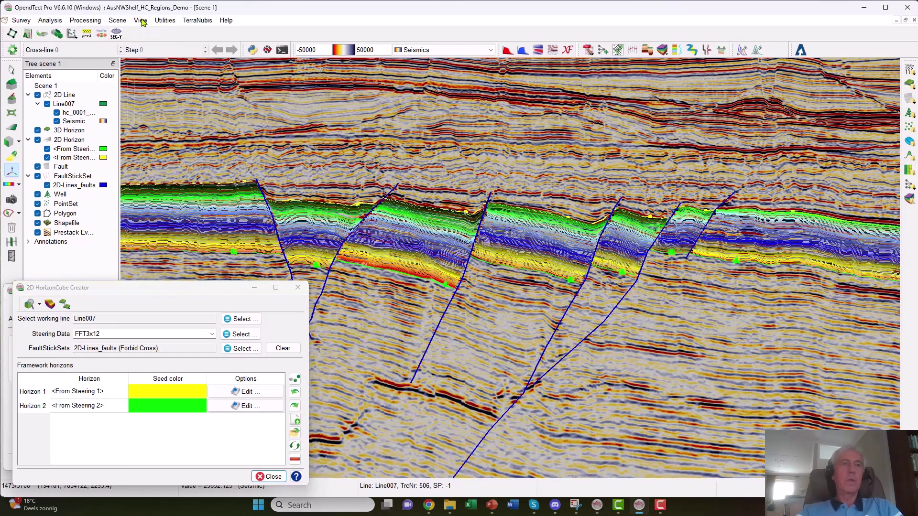
left_click(117, 21)
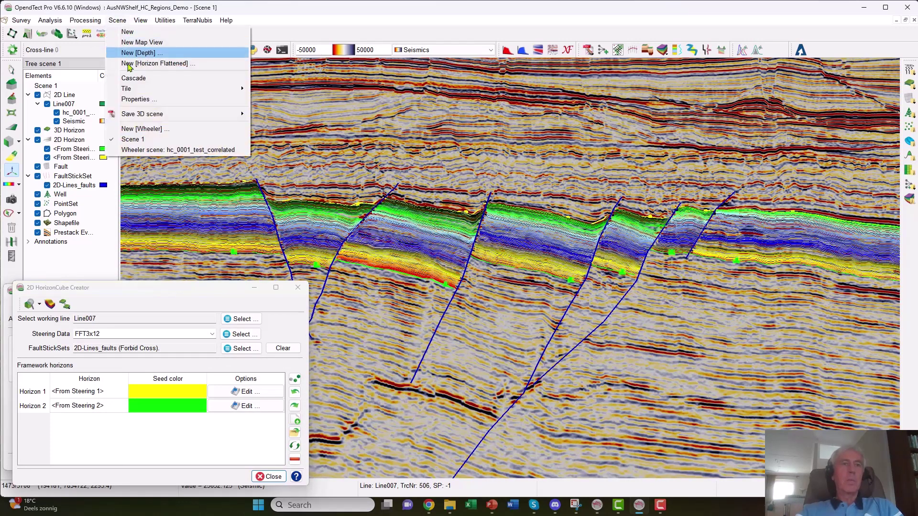
mouse_move(132, 91)
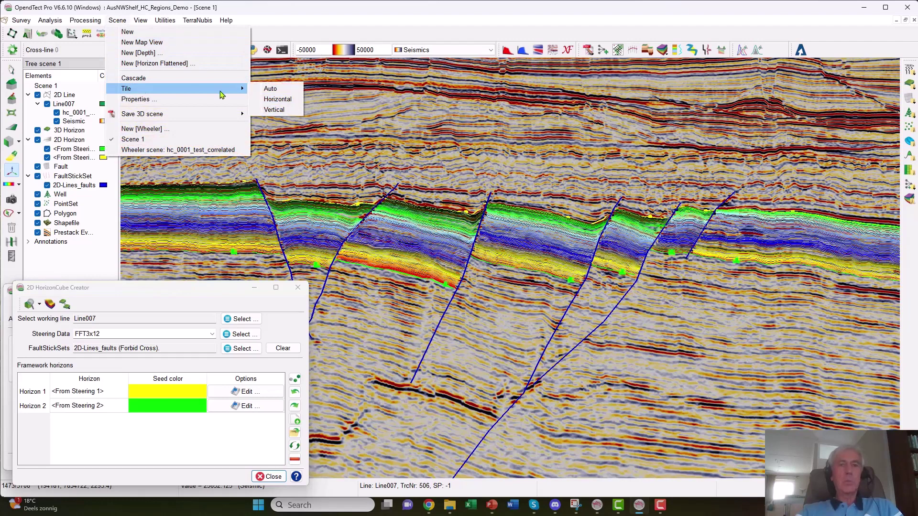
left_click(279, 112)
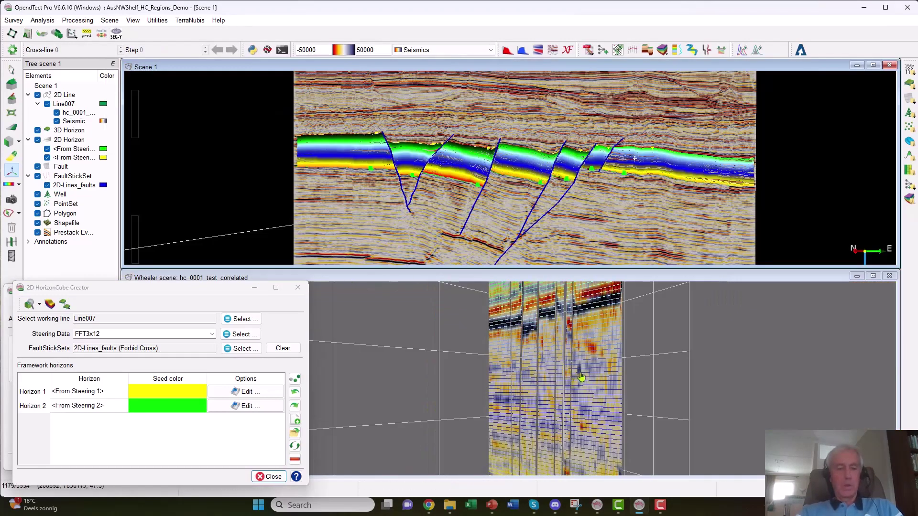
left_click(576, 378)
left_click_drag(589, 378, 849, 372)
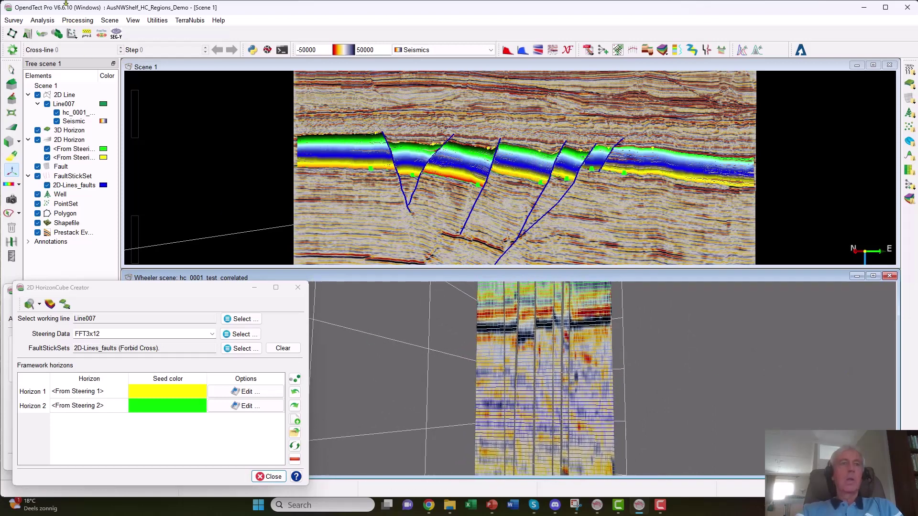
Set the Wheeler scene's Z stretch to 0.14 via Z-Scale and zoom in.
left_click(109, 20)
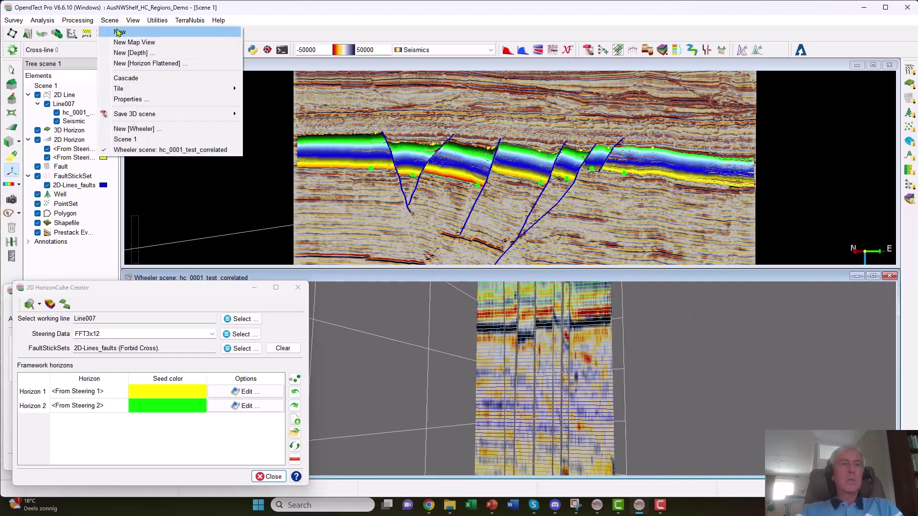
mouse_move(126, 23)
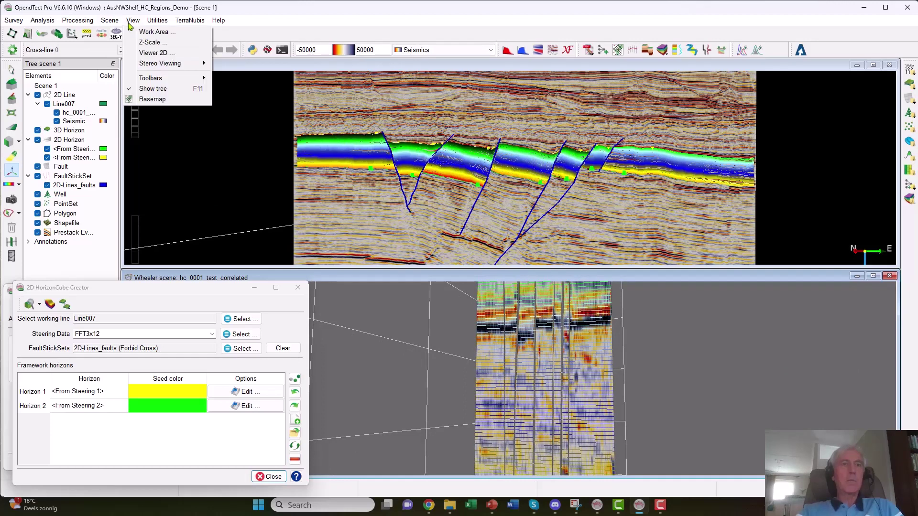
left_click(152, 42)
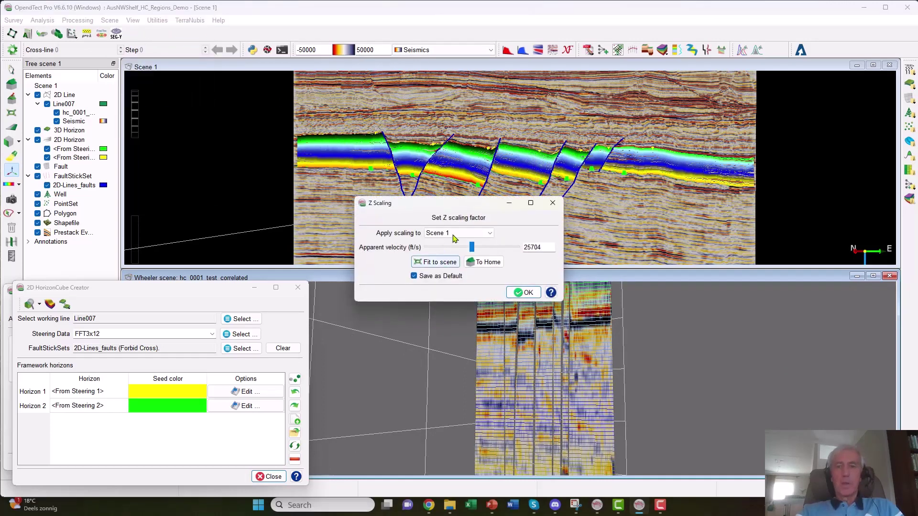
left_click(454, 239)
left_click(452, 257)
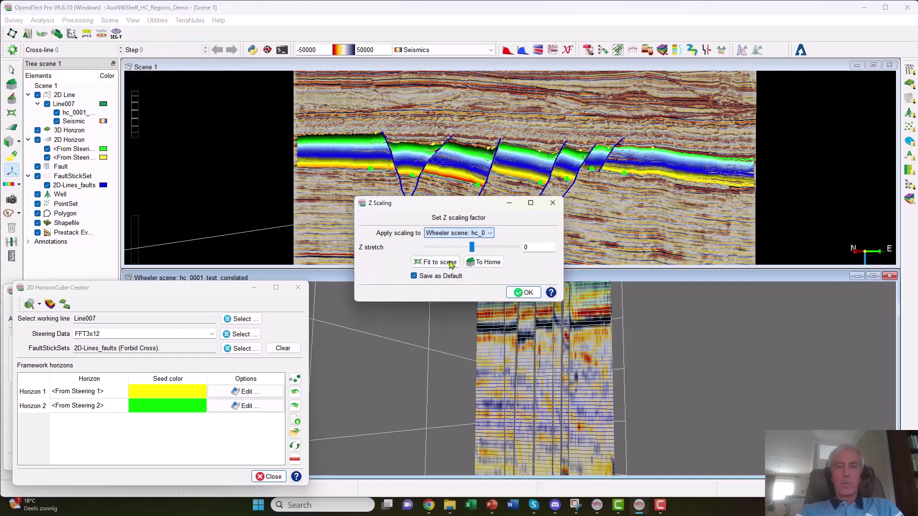
left_click_drag(472, 247, 454, 252)
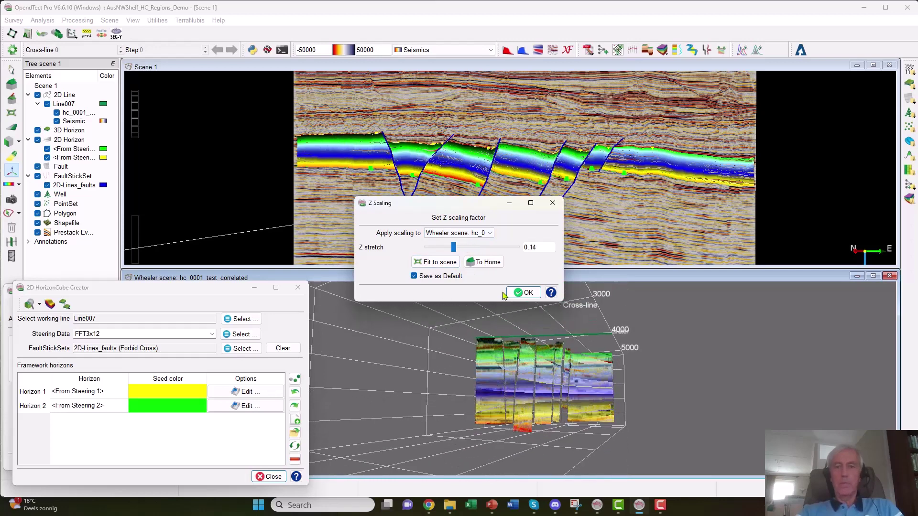
left_click(526, 292)
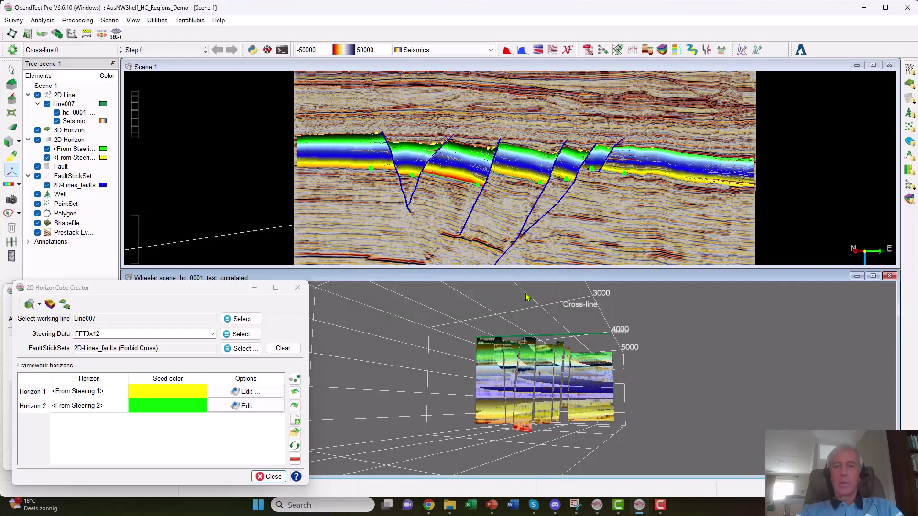
scroll(530, 398, "up", 5)
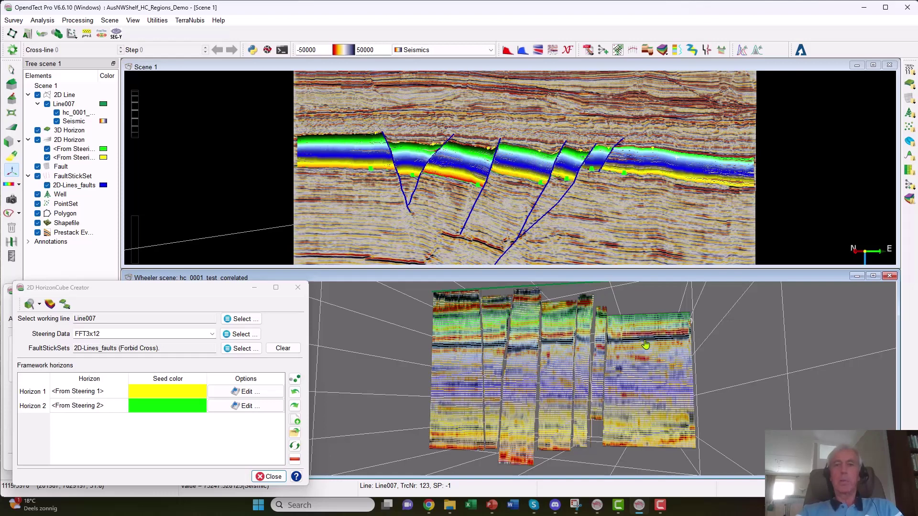
Open the HorizonCube Section Slider with horizons 1 to 96 and move it left.
left_click(663, 53)
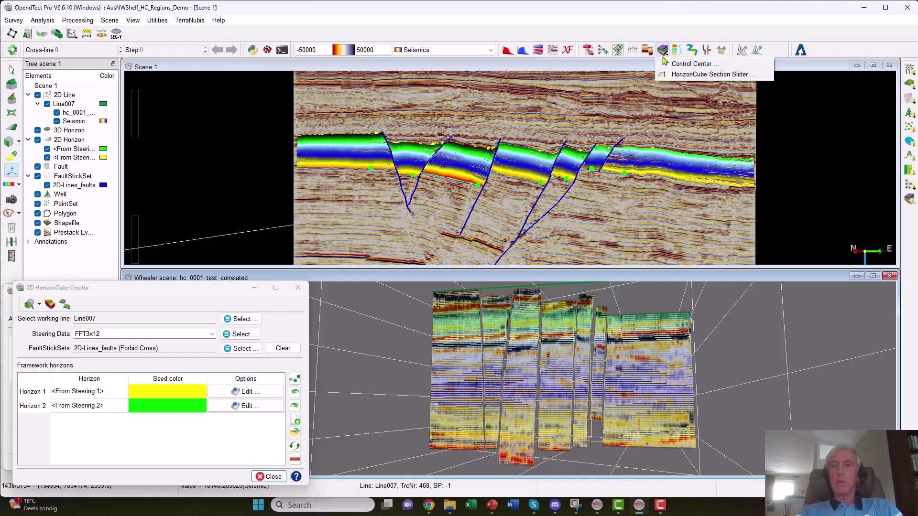
left_click(682, 74)
left_click_drag(405, 161, 94, 129)
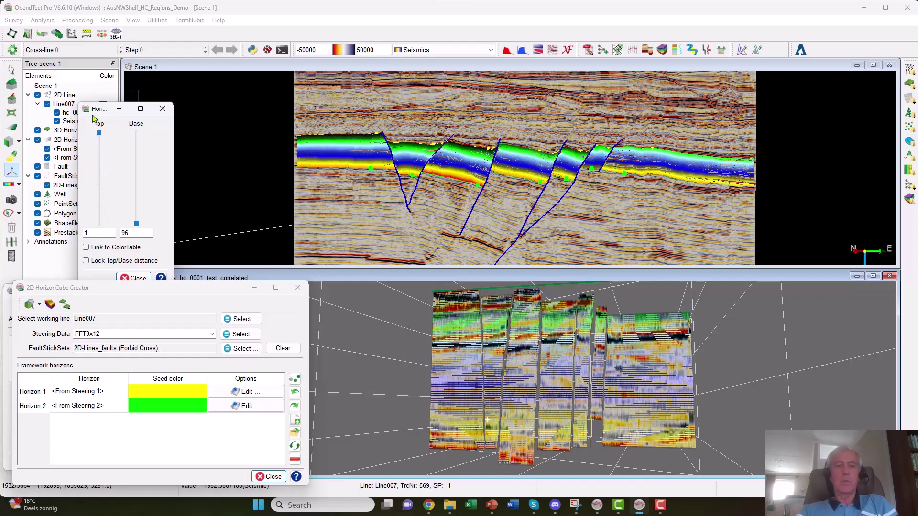